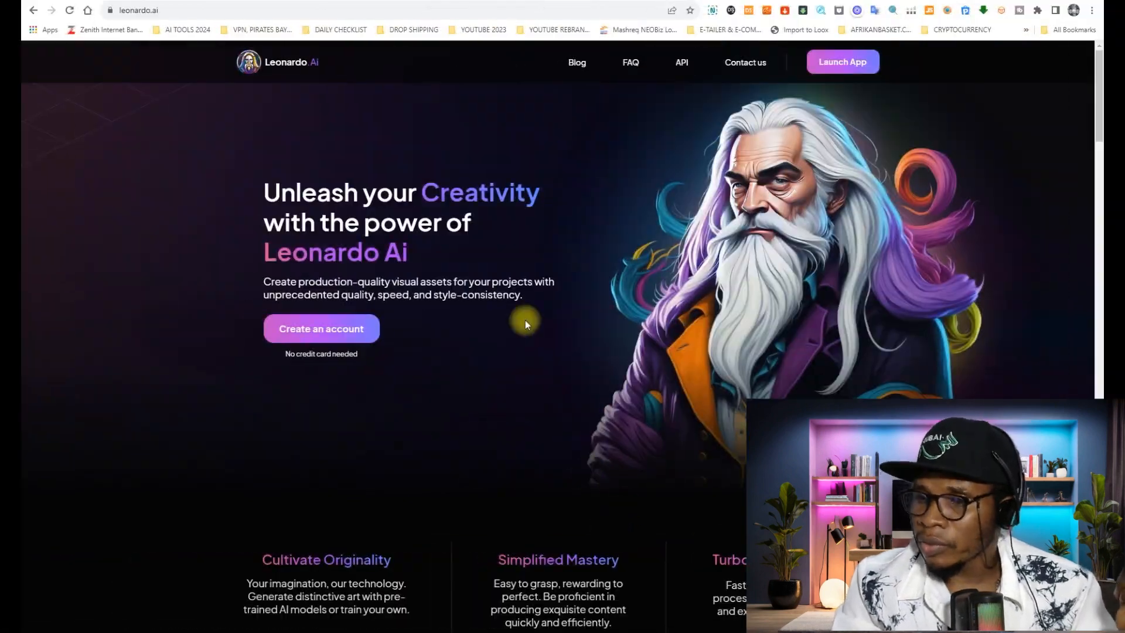
# - Review the leonardo.ai landing page, including its feature summaries, use-case showcase and toolkit section
pyautogui.click(165, 11)
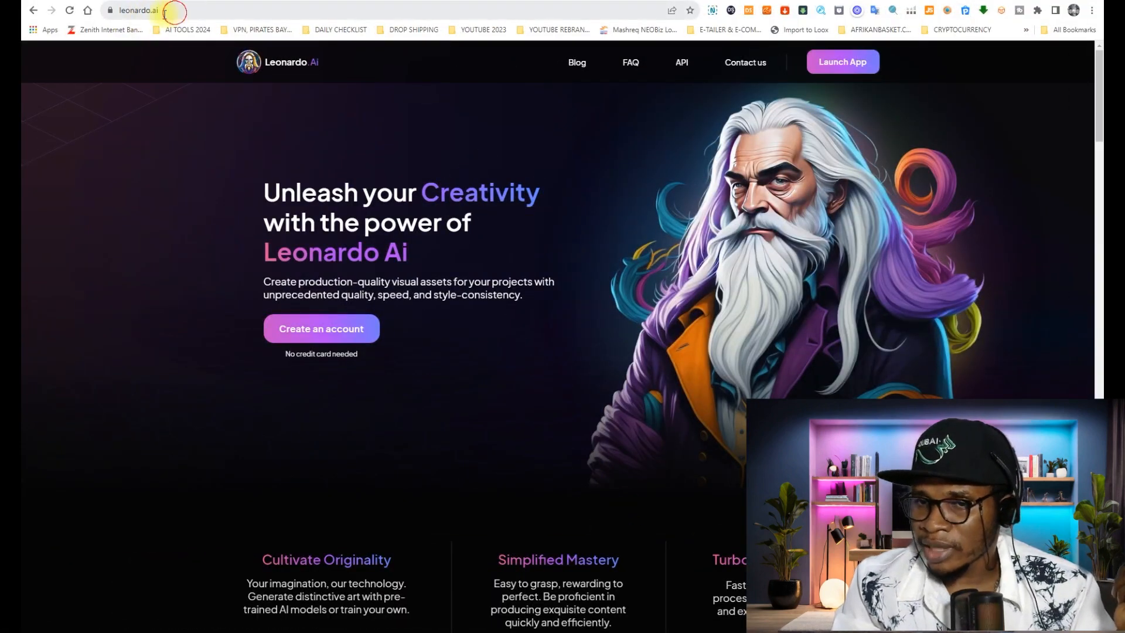
pyautogui.moveTo(165, 14); pyautogui.dragTo(110, 11)
pyautogui.click(170, 11)
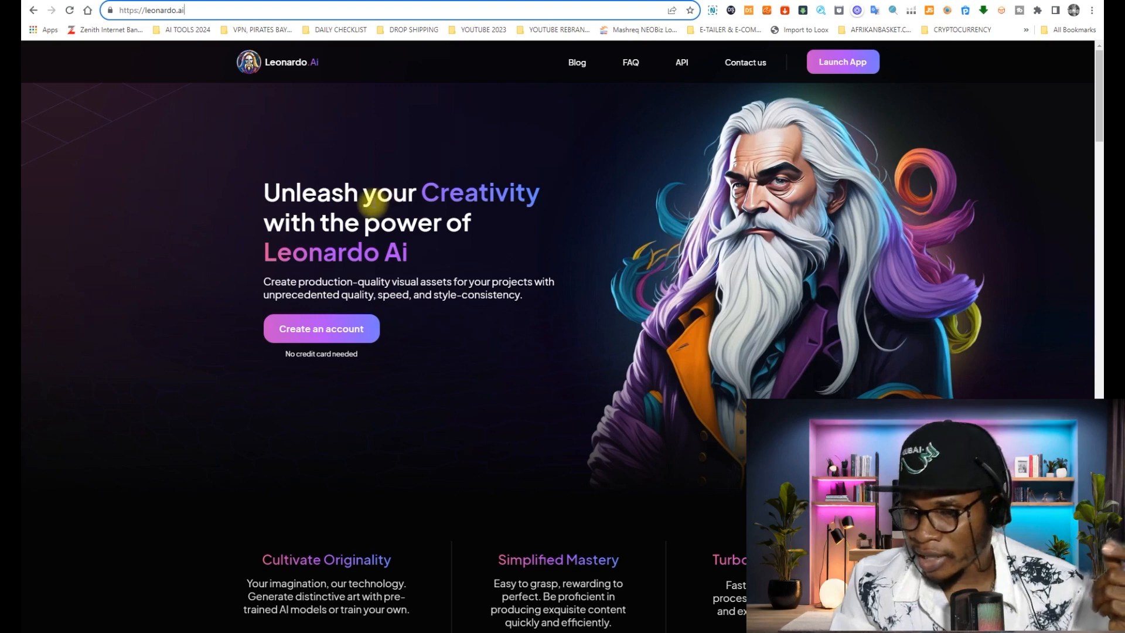
pyautogui.scroll(-2, 264, 257)
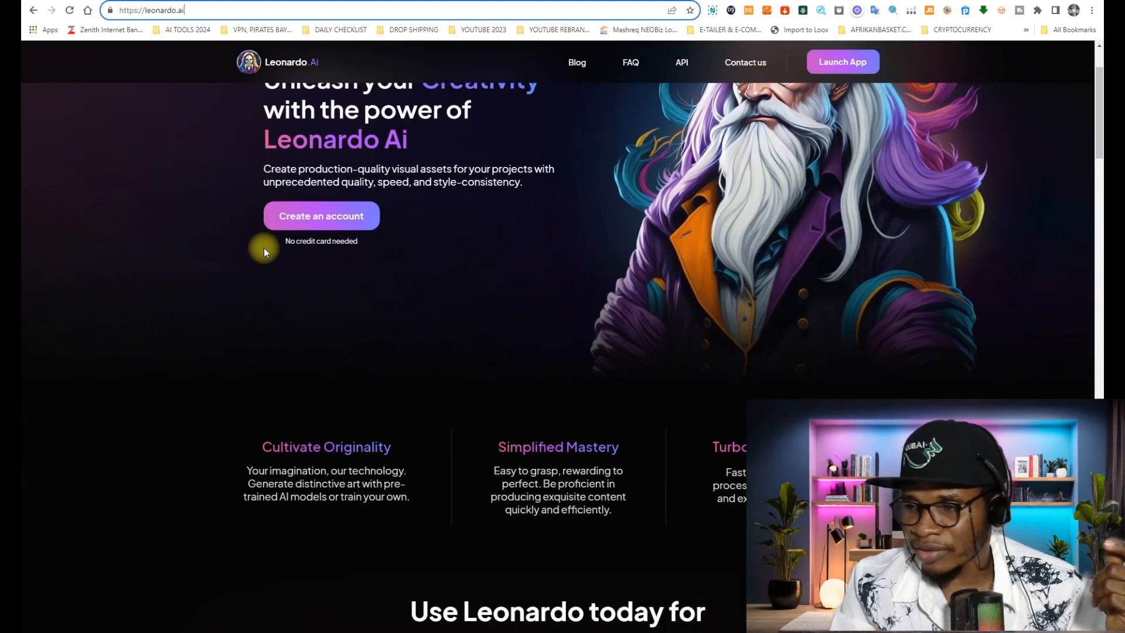
pyautogui.scroll(-2, 269, 277)
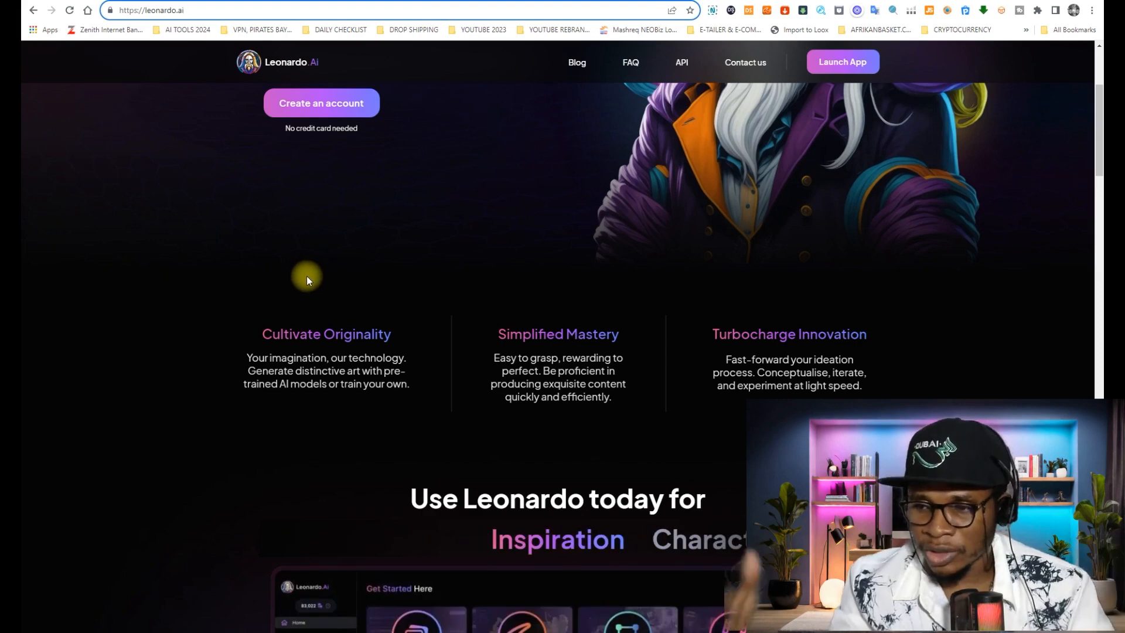
pyautogui.scroll(-2, 375, 267)
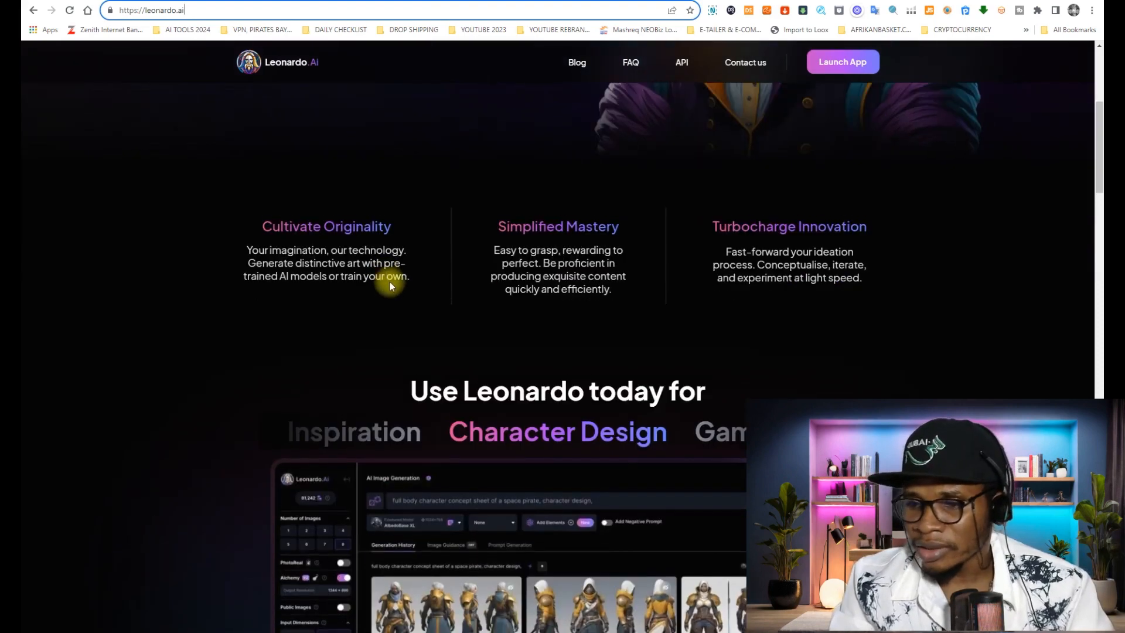
pyautogui.scroll(-2, 394, 272)
pyautogui.scroll(-1, 396, 276)
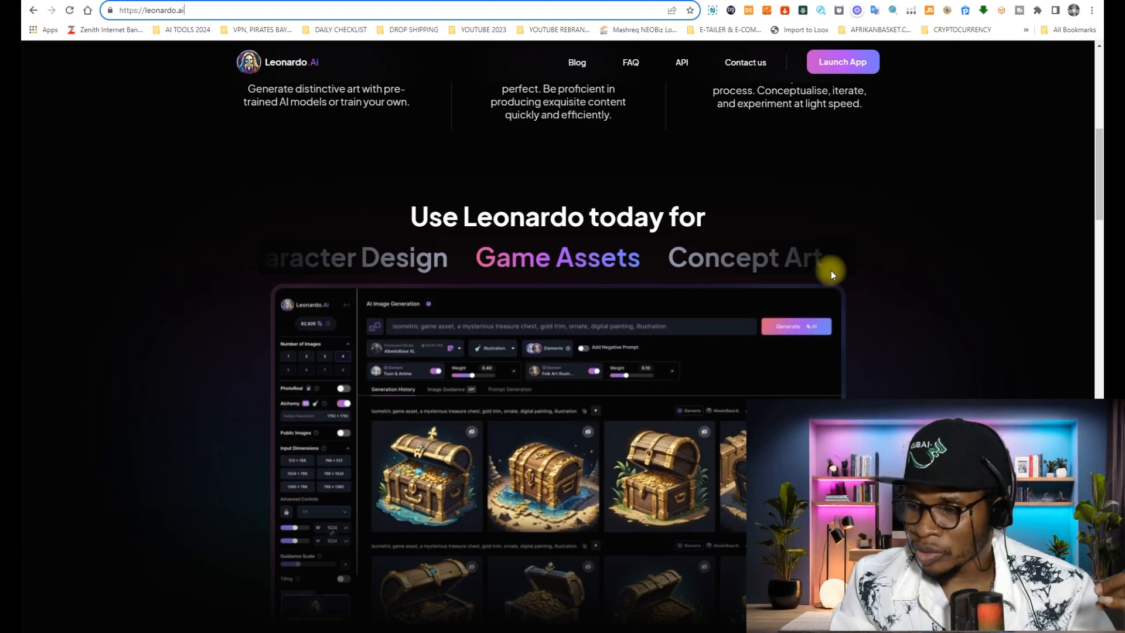
pyautogui.scroll(-2, 872, 258)
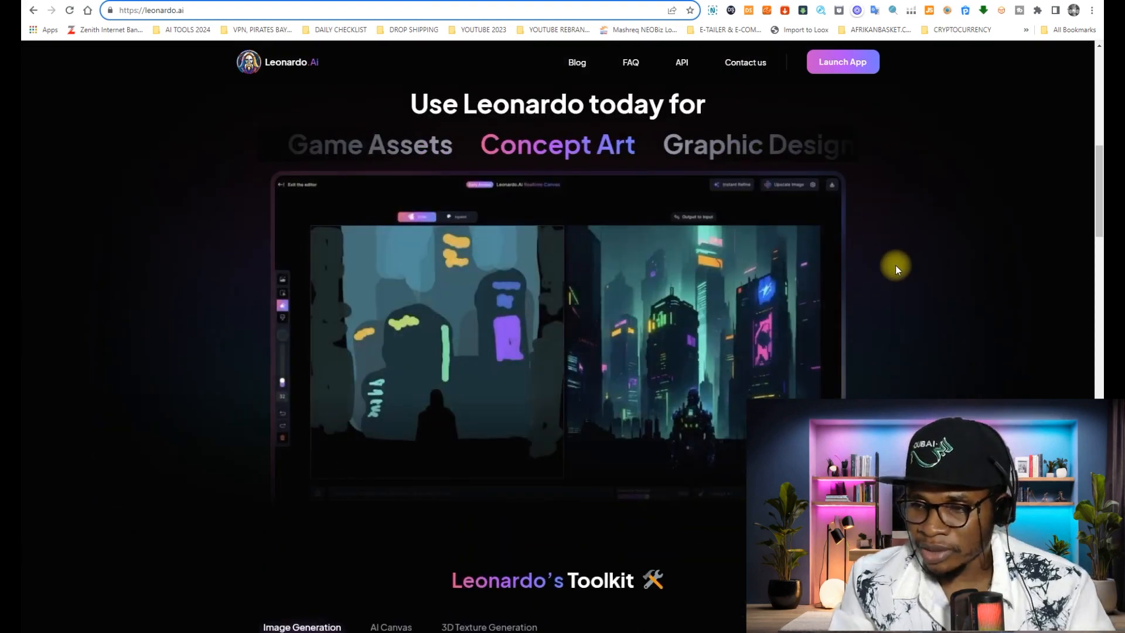
pyautogui.scroll(-2, 889, 276)
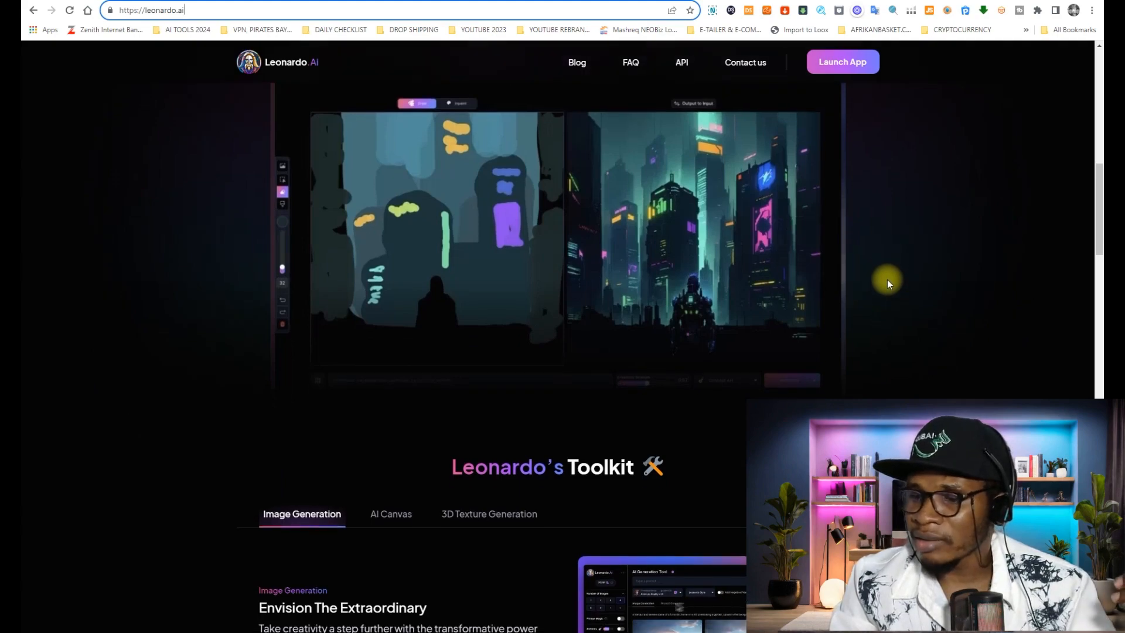
pyautogui.scroll(-2, 885, 275)
pyautogui.scroll(-2, 888, 292)
pyautogui.scroll(12, 889, 292)
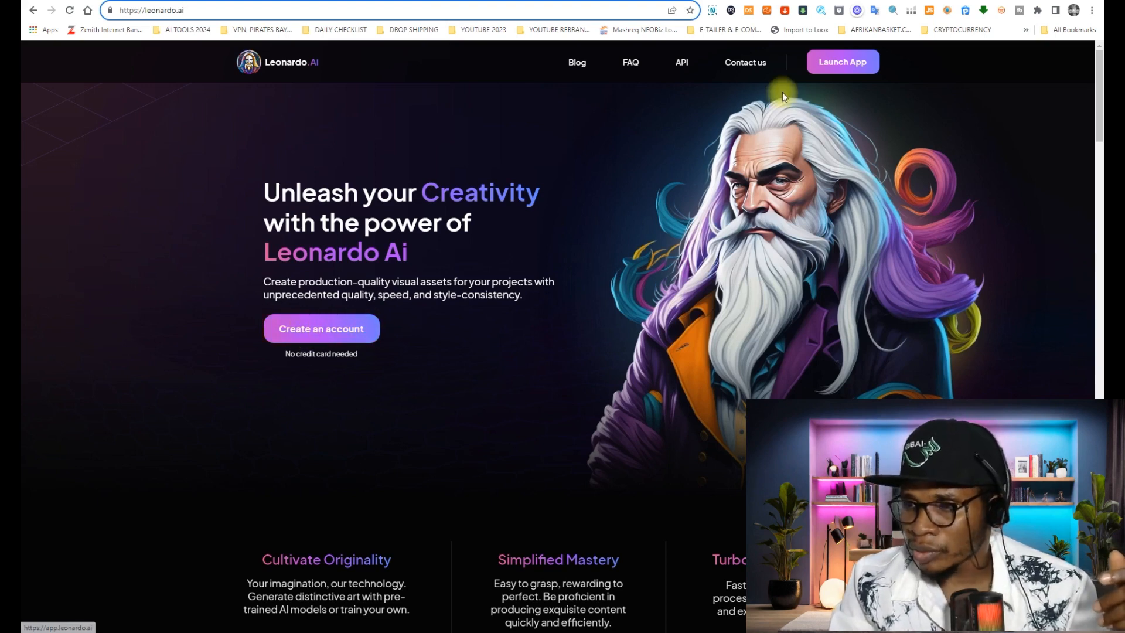
# - Launch the Leonardo.Ai app and start a new prompt on the AI Image Generation page
pyautogui.click(837, 54)
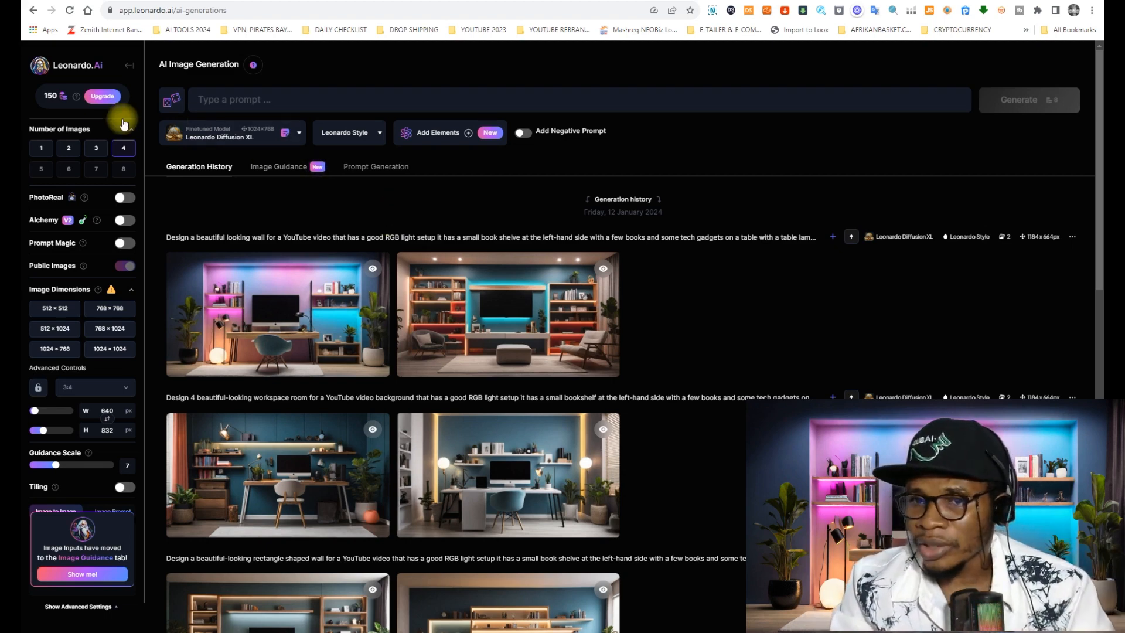
pyautogui.click(242, 100)
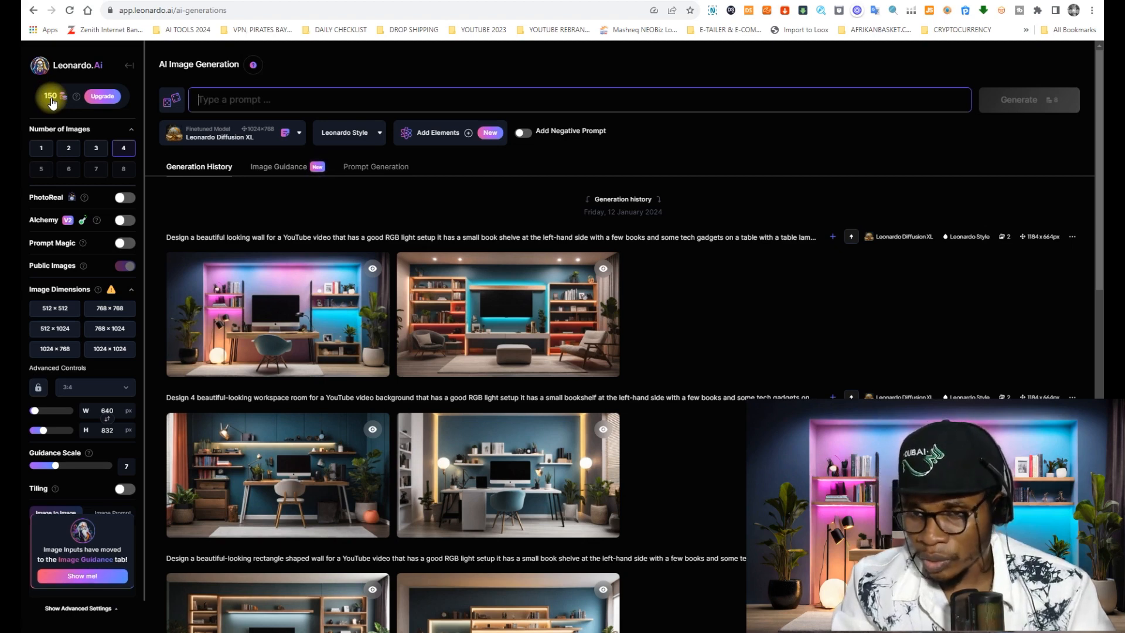
pyautogui.moveTo(76, 95)
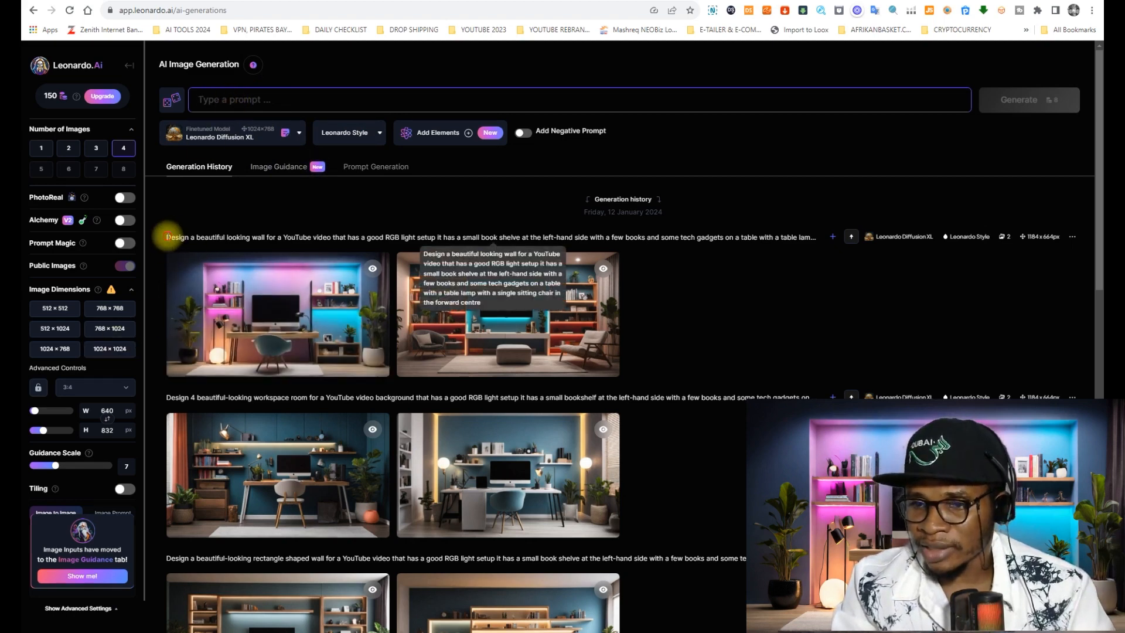
pyautogui.tripleClick(167, 236)
pyautogui.hotkey('ctrl', 'c')
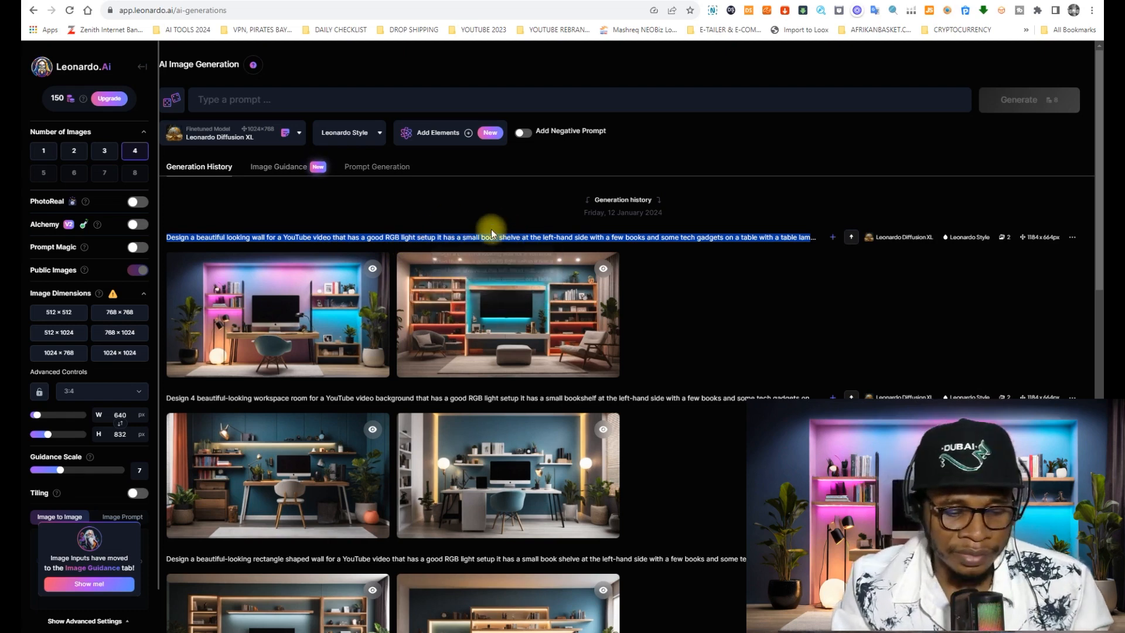
pyautogui.click(276, 97)
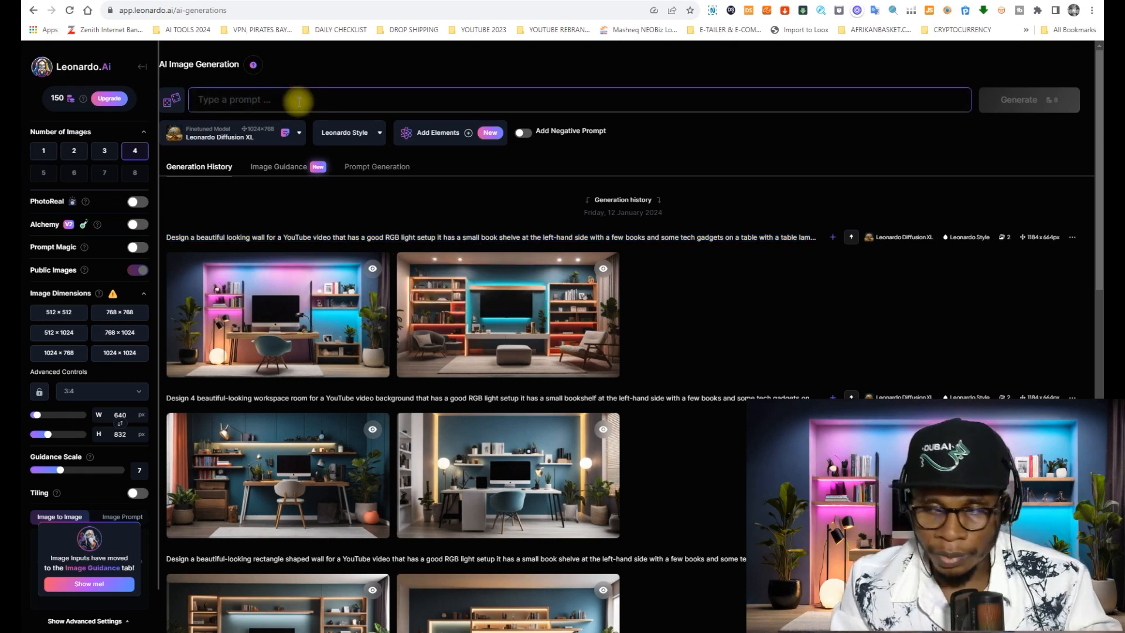
pyautogui.hotkey('ctrl', 'v')
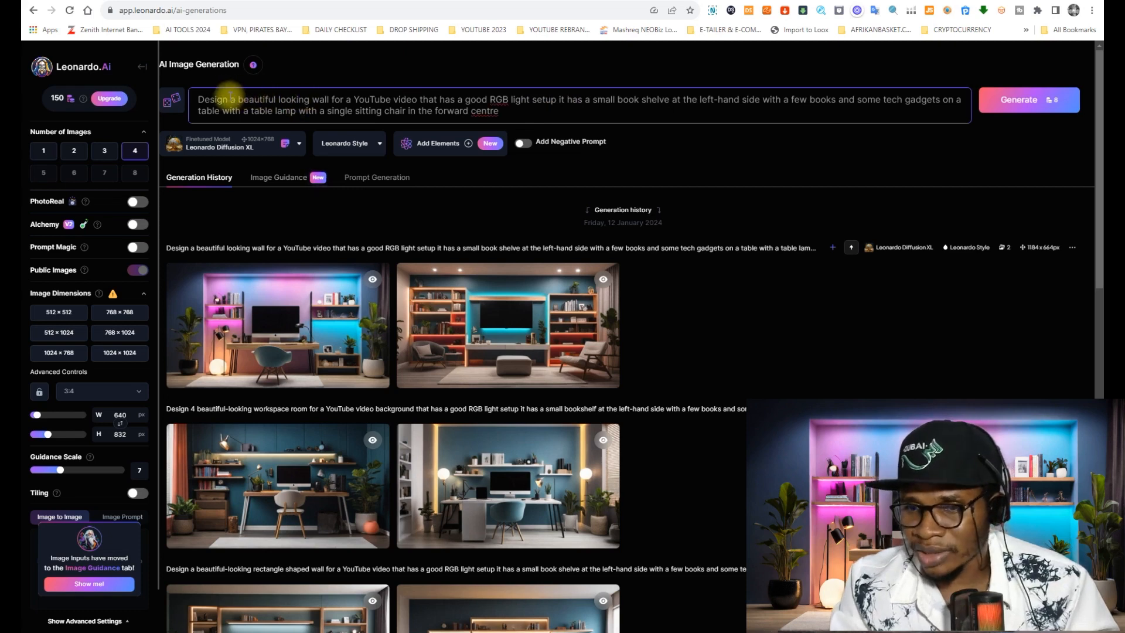
pyautogui.moveTo(474, 307)
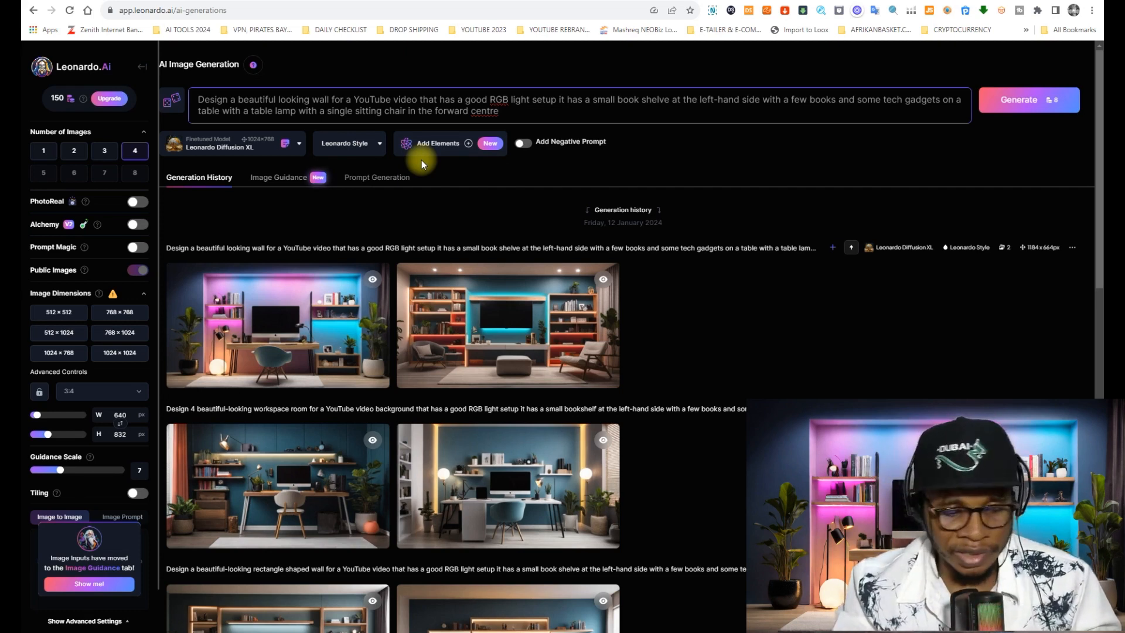
pyautogui.hotkey('ctrl', 'a')
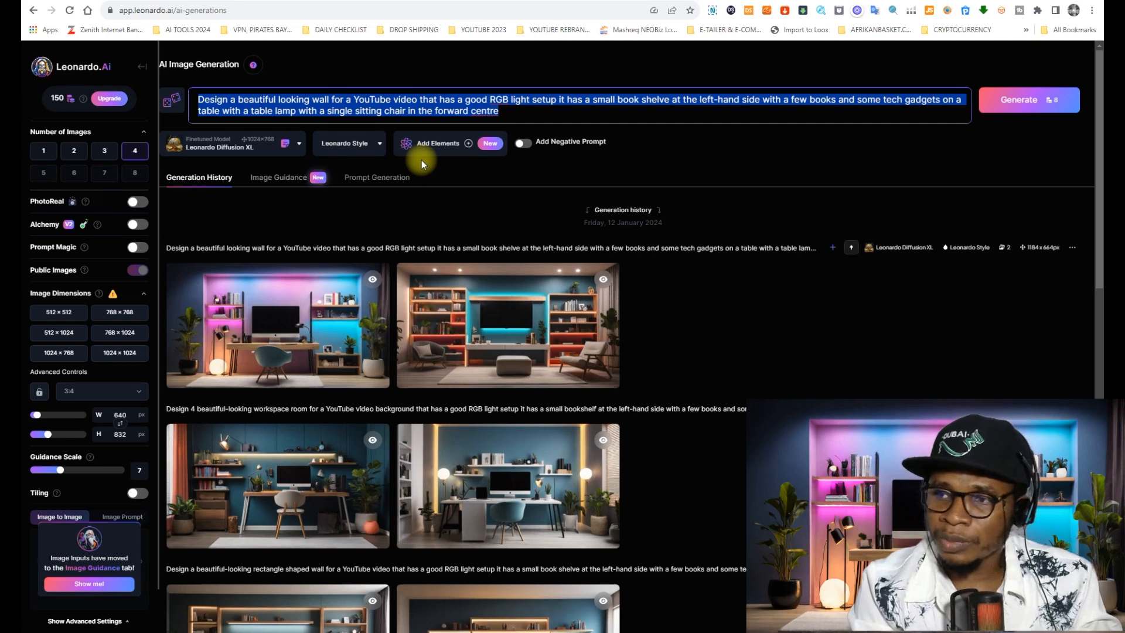
pyautogui.press('BackSpace')
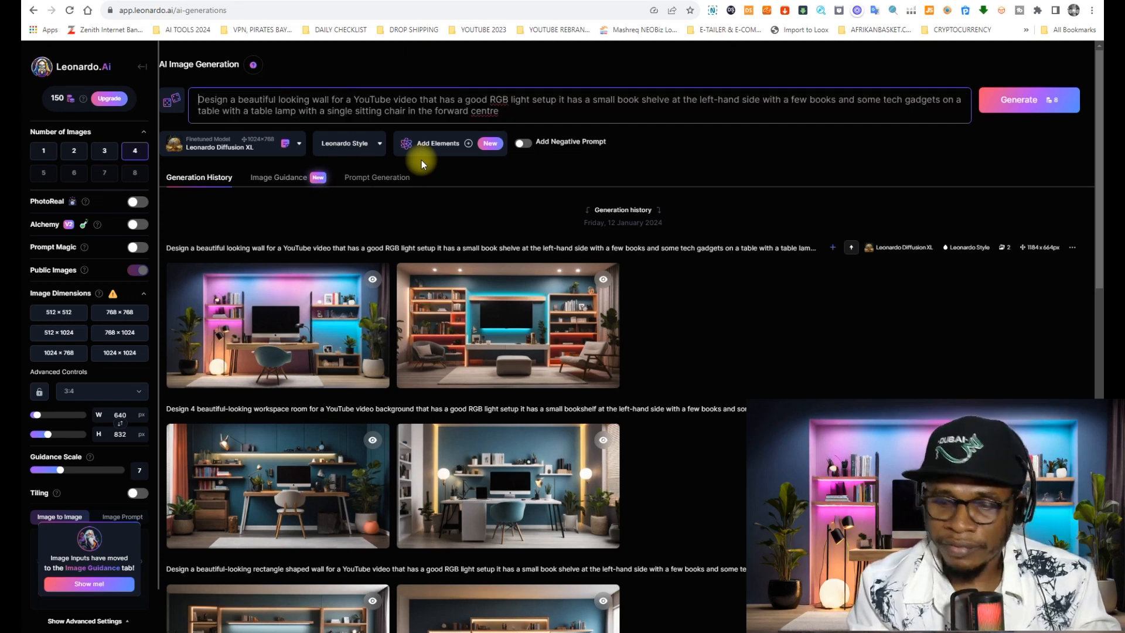
pyautogui.hotkey('ctrl', 'a')
pyautogui.press('BackSpace')
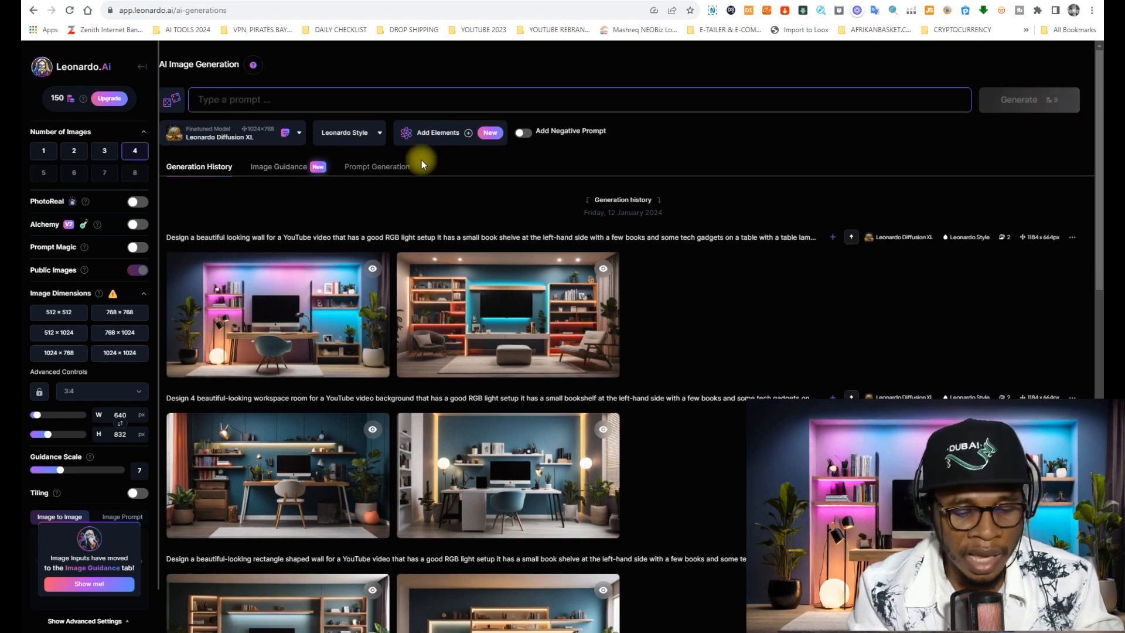
# - Enter a prompt for a fake YouTube studio room background with official table, computer, chairs, wall book shelf, good studio lighting and bright colors
pyautogui.write('I ne')
pyautogui.write('ed a room background')
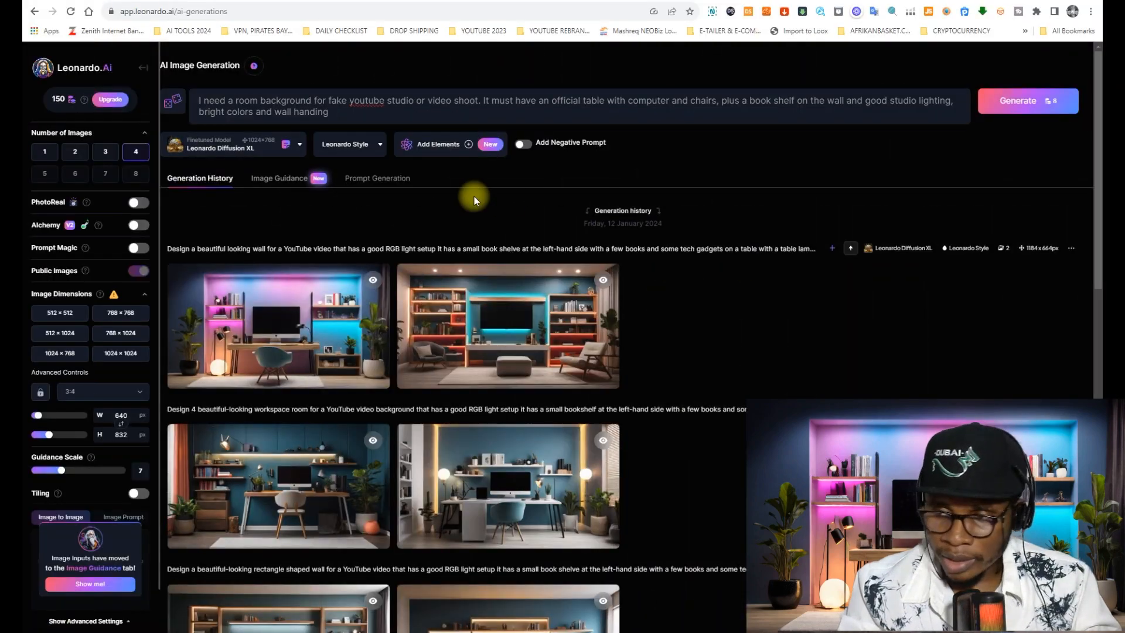
# - Correct the end of the image prompt to read "wall hanging flower vases"
pyautogui.click(351, 108)
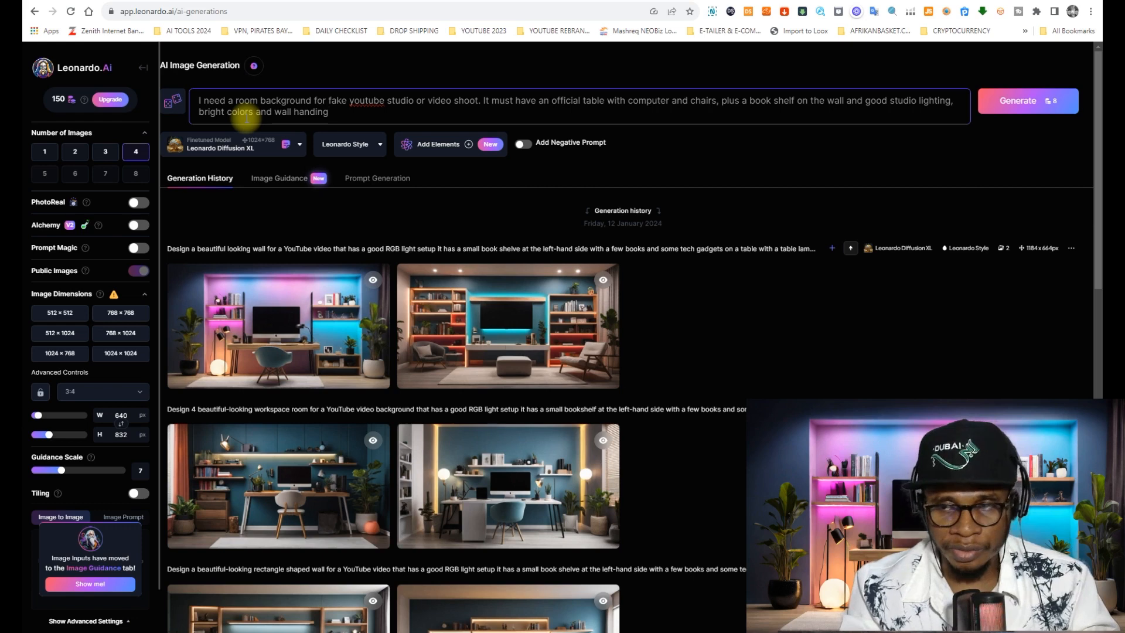
pyautogui.hotkey('ctrl', 'a')
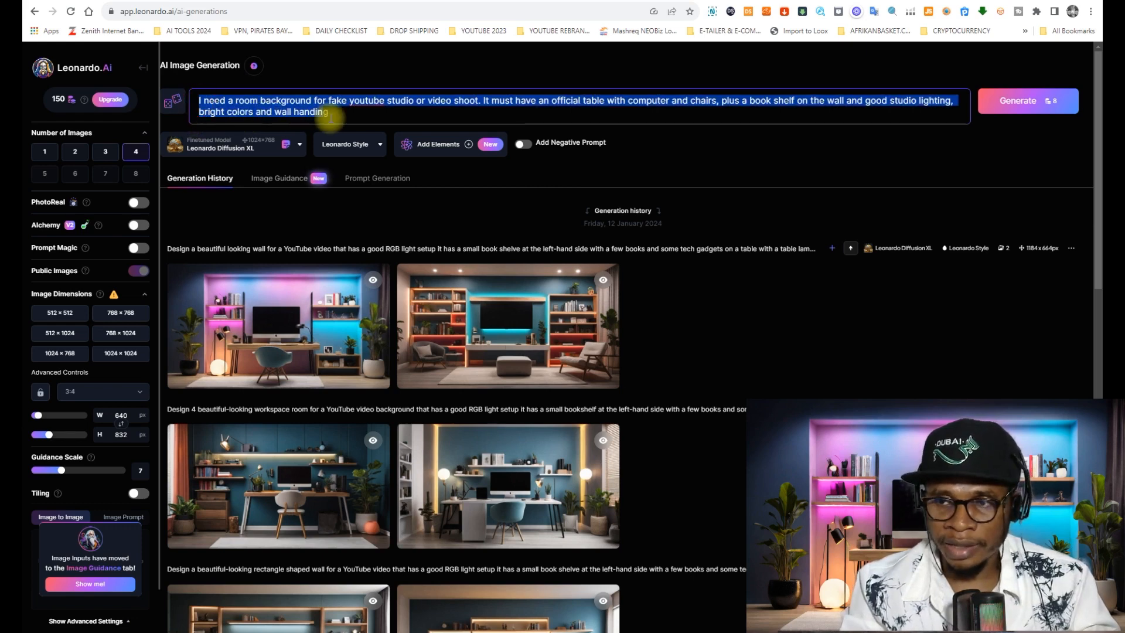
pyautogui.click(296, 111)
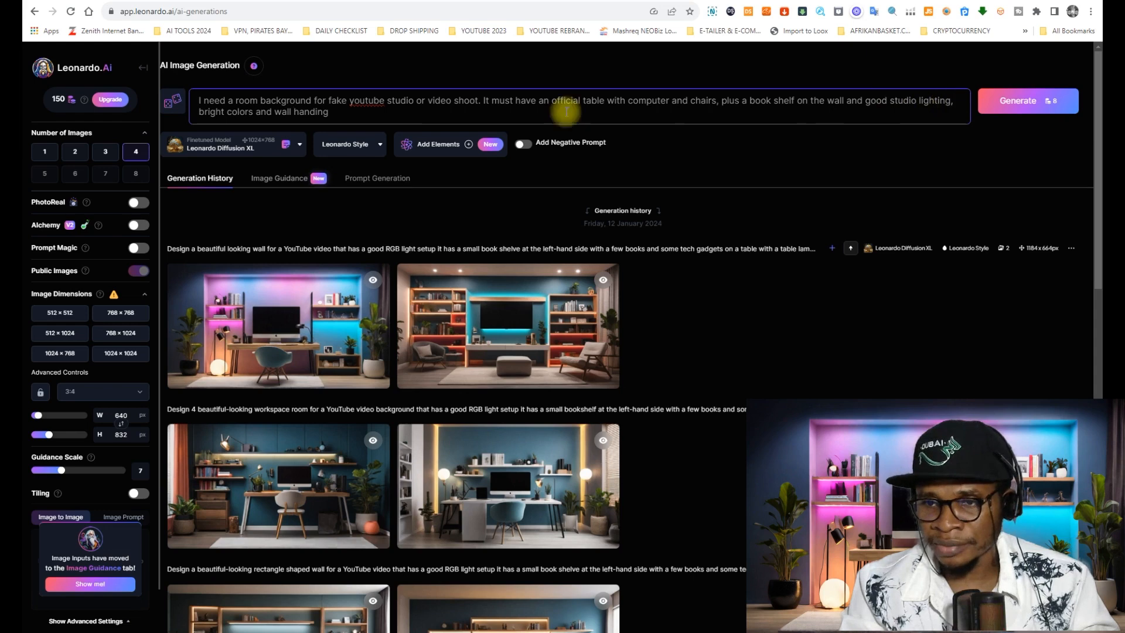
pyautogui.click(332, 111)
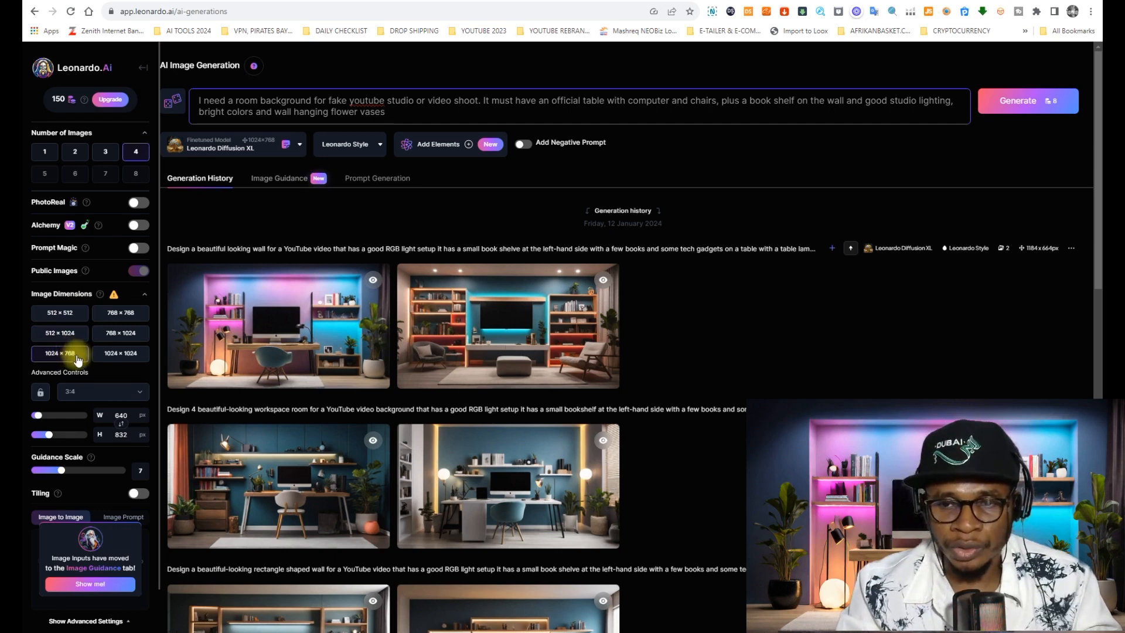
# - Set the image aspect ratio to 16:9 and generate four images from the room background prompt
pyautogui.click(120, 391)
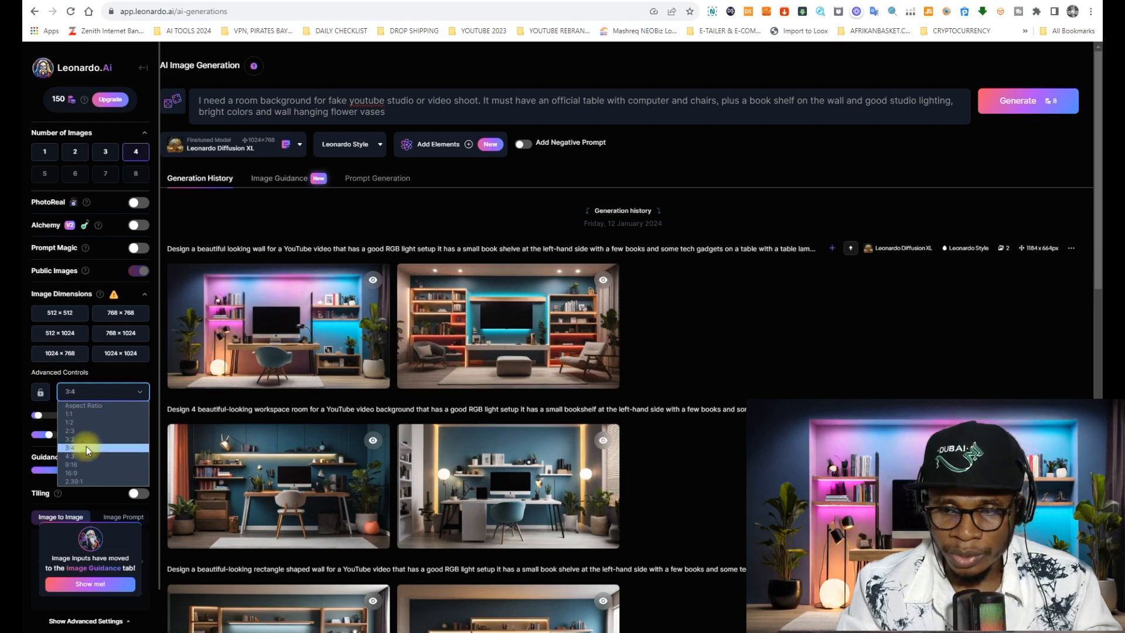
pyautogui.click(73, 473)
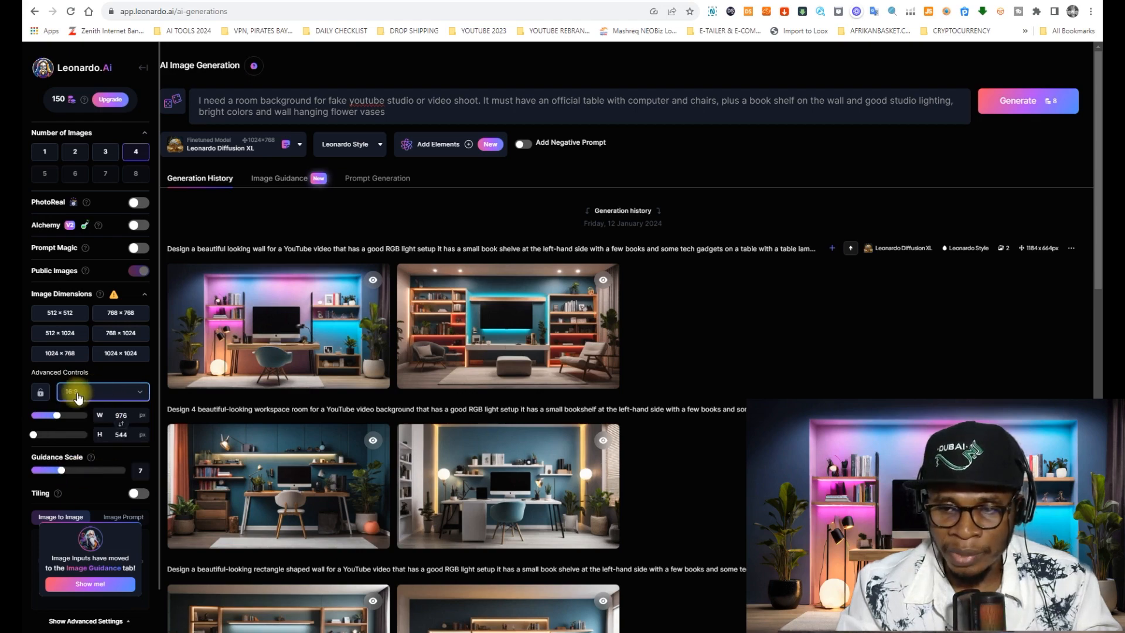
pyautogui.scroll(-10, 328, 316)
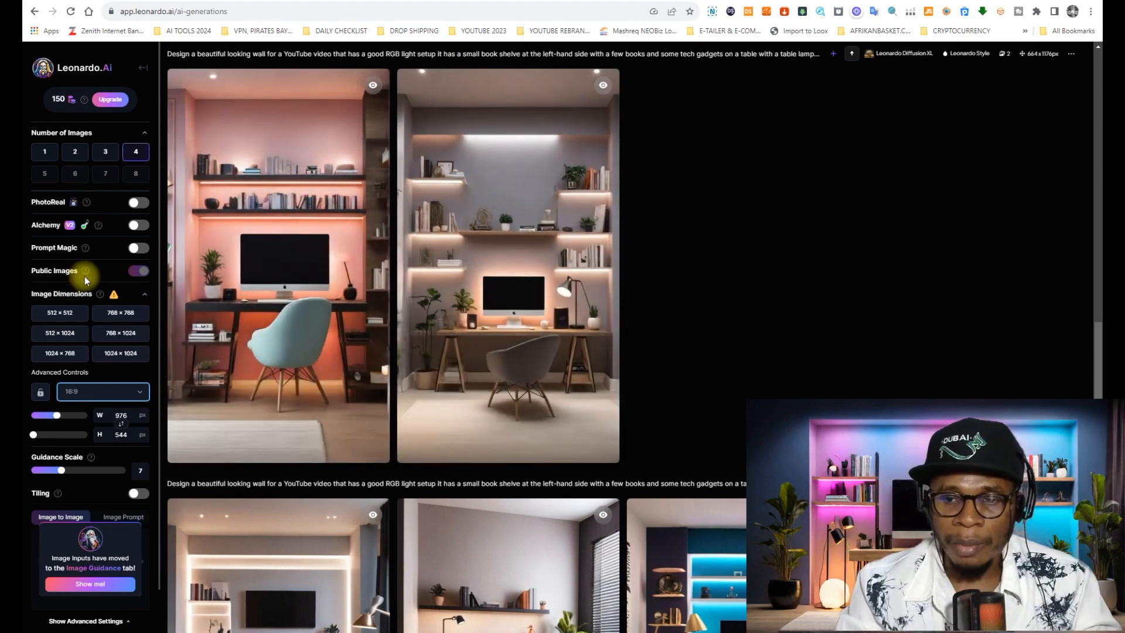
pyautogui.scroll(15, 90, 273)
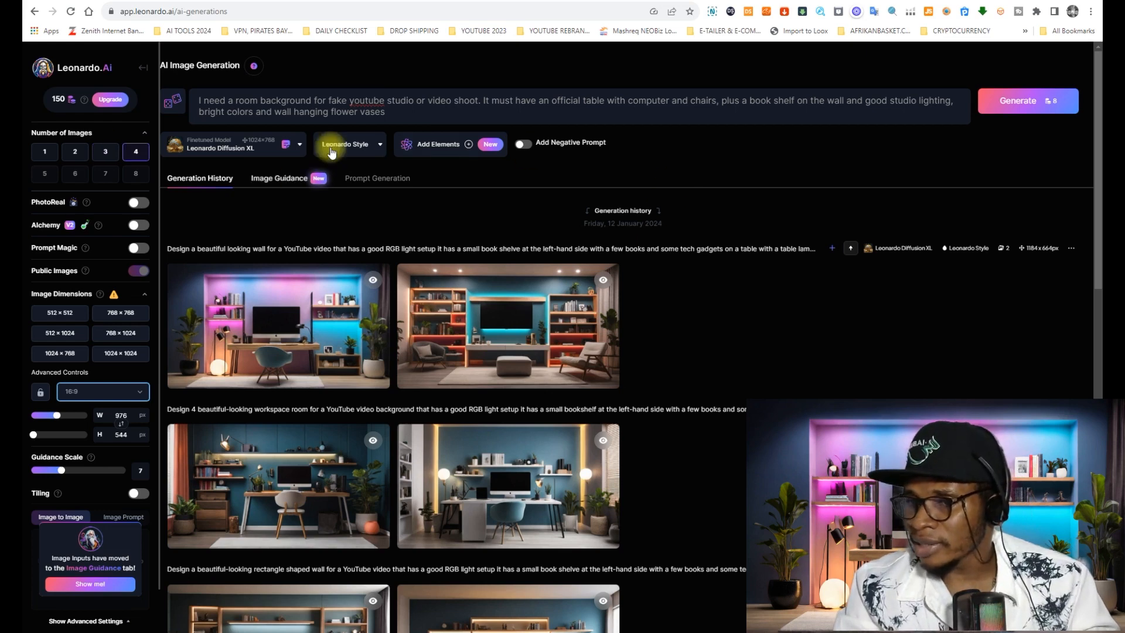
pyautogui.click(1012, 105)
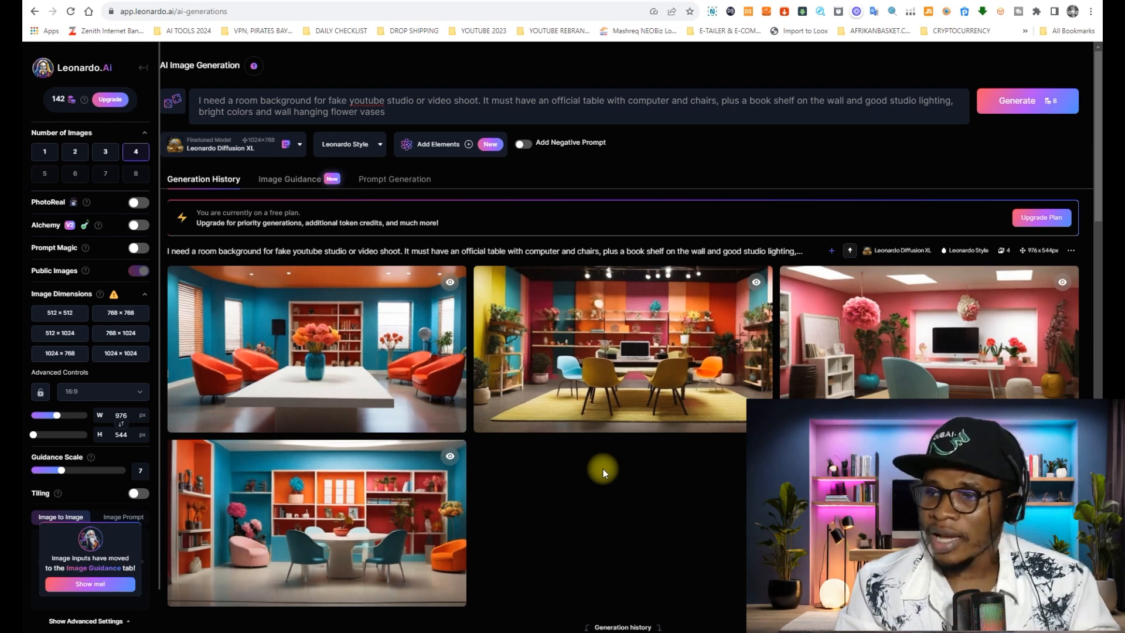
# - Download the newly generated room background images, including the fourth one with the white round table
pyautogui.moveTo(340, 406)
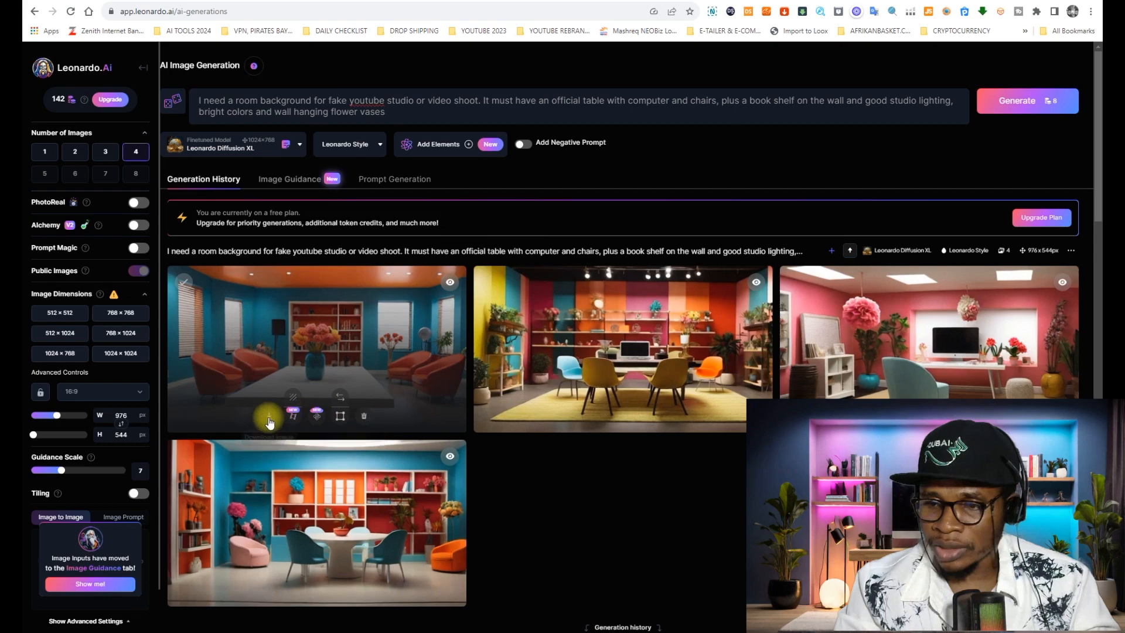
pyautogui.moveTo(489, 385)
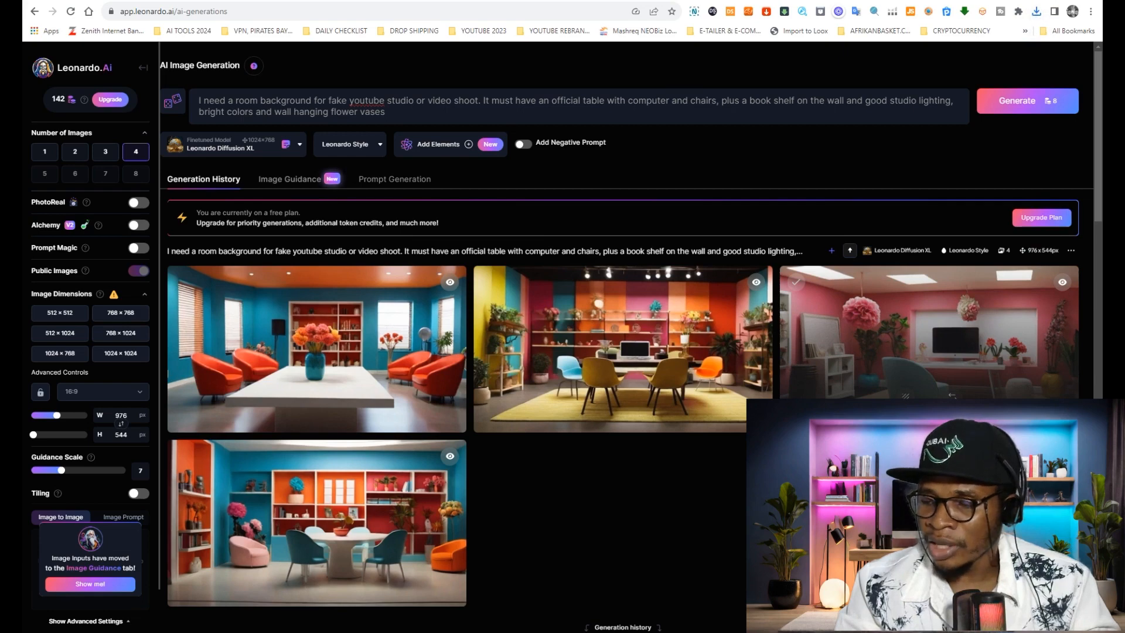
pyautogui.moveTo(219, 535)
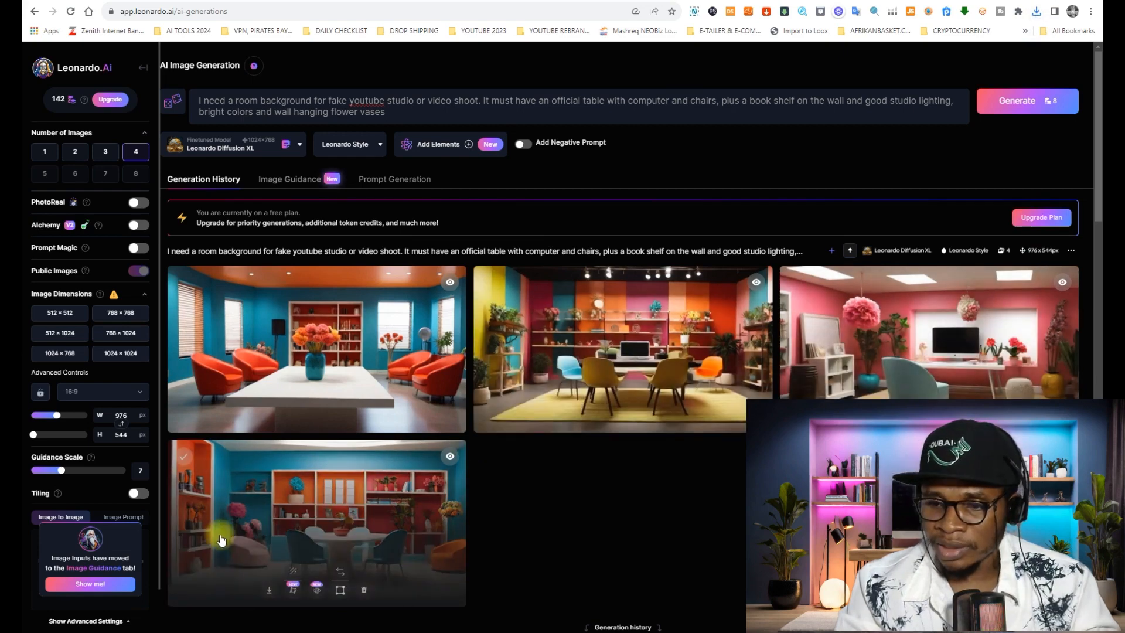
pyautogui.click(265, 592)
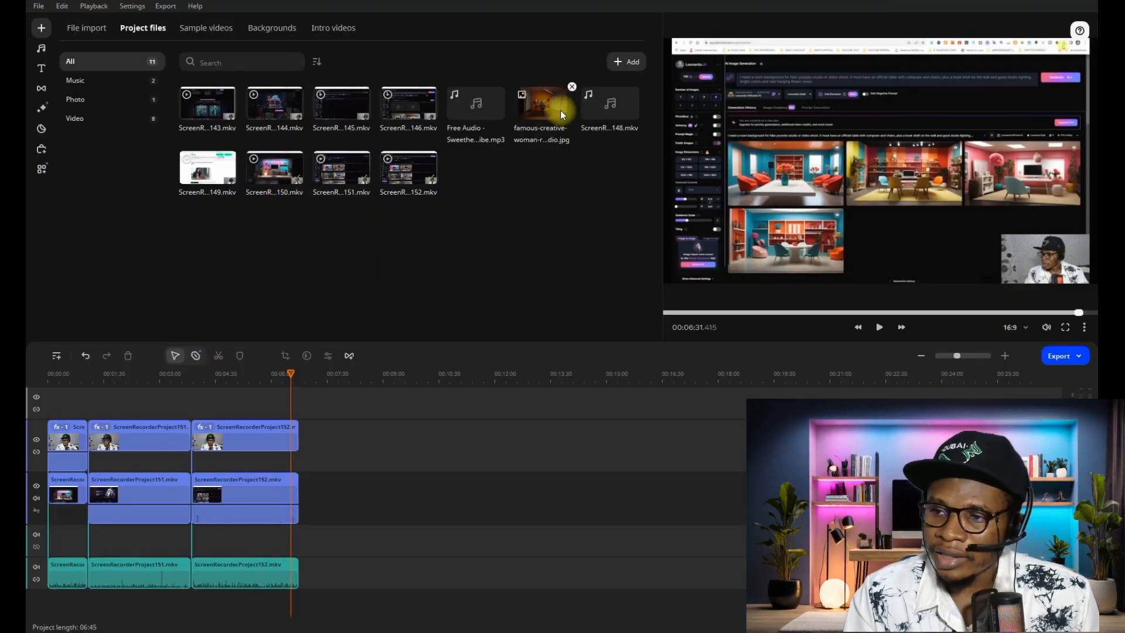
# - Import tyt.png onto the overlay track past the recordings and stretch the image clip to about five minutes
pyautogui.click(78, 31)
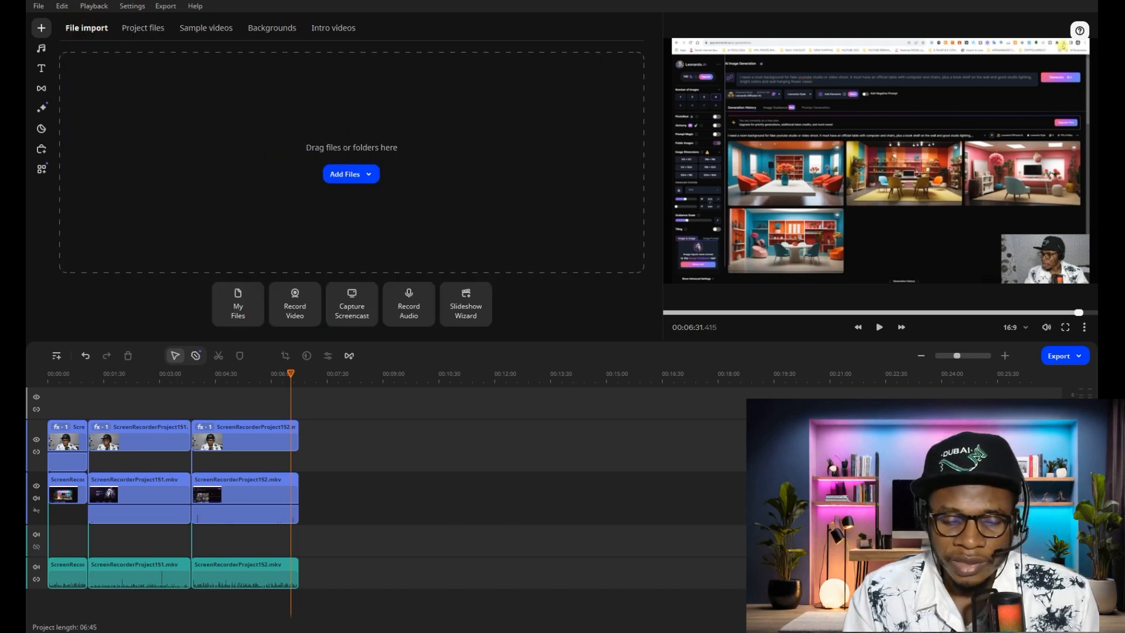
pyautogui.moveTo(346, 263)
pyautogui.mouseDown()
pyautogui.moveTo(369, 244)
pyautogui.moveTo(360, 248)
pyautogui.mouseUp()
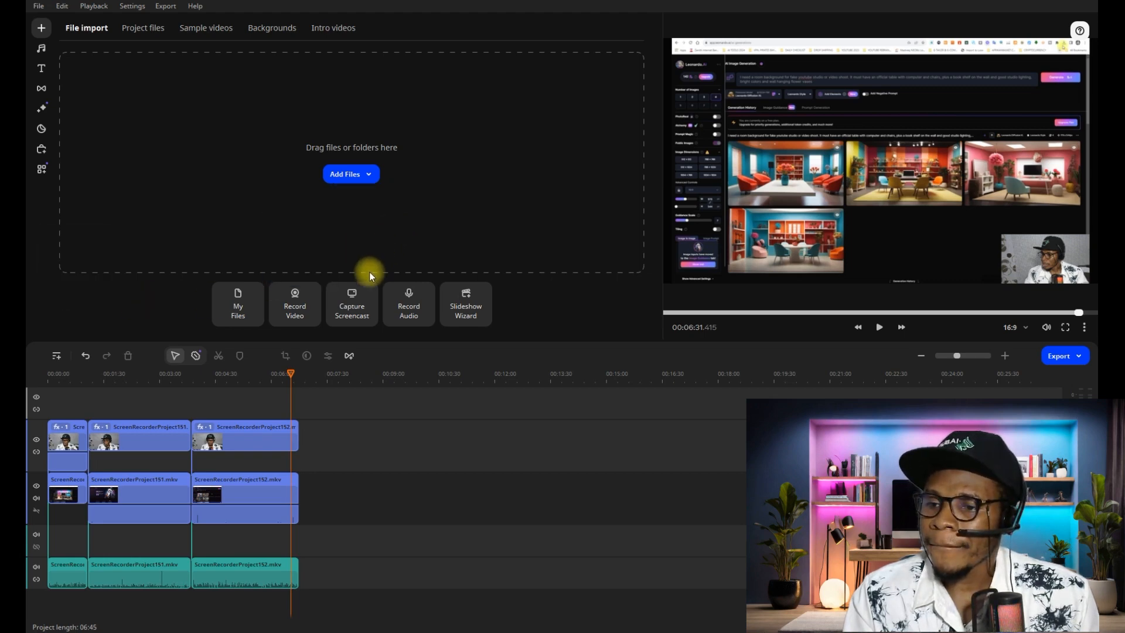
pyautogui.moveTo(482, 168); pyautogui.dragTo(465, 410)
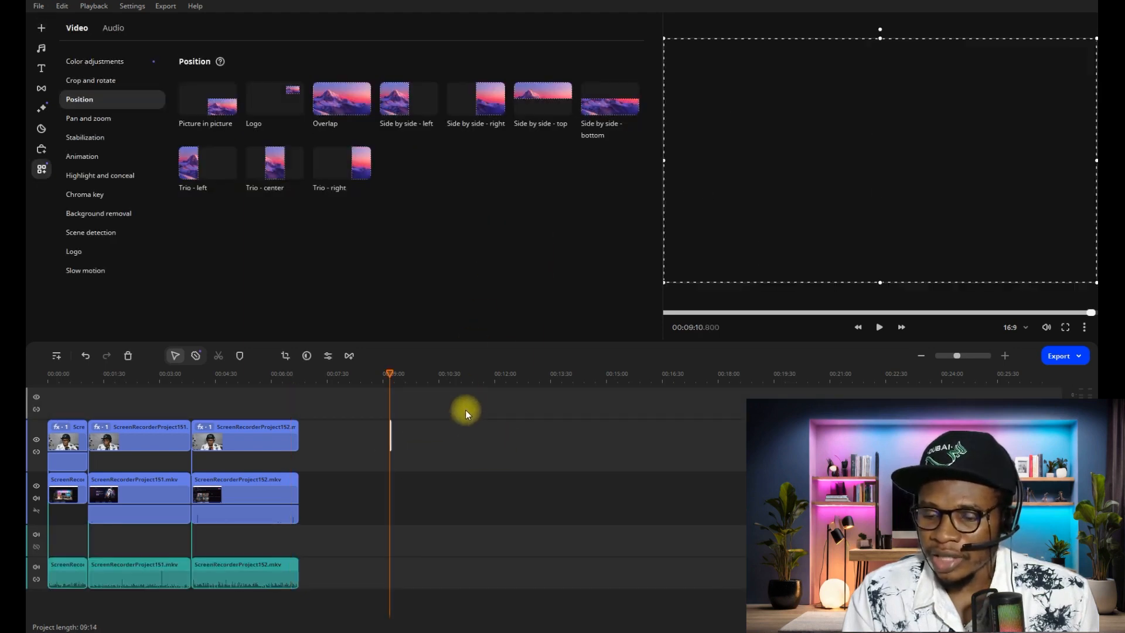
pyautogui.moveTo(389, 435); pyautogui.dragTo(583, 438)
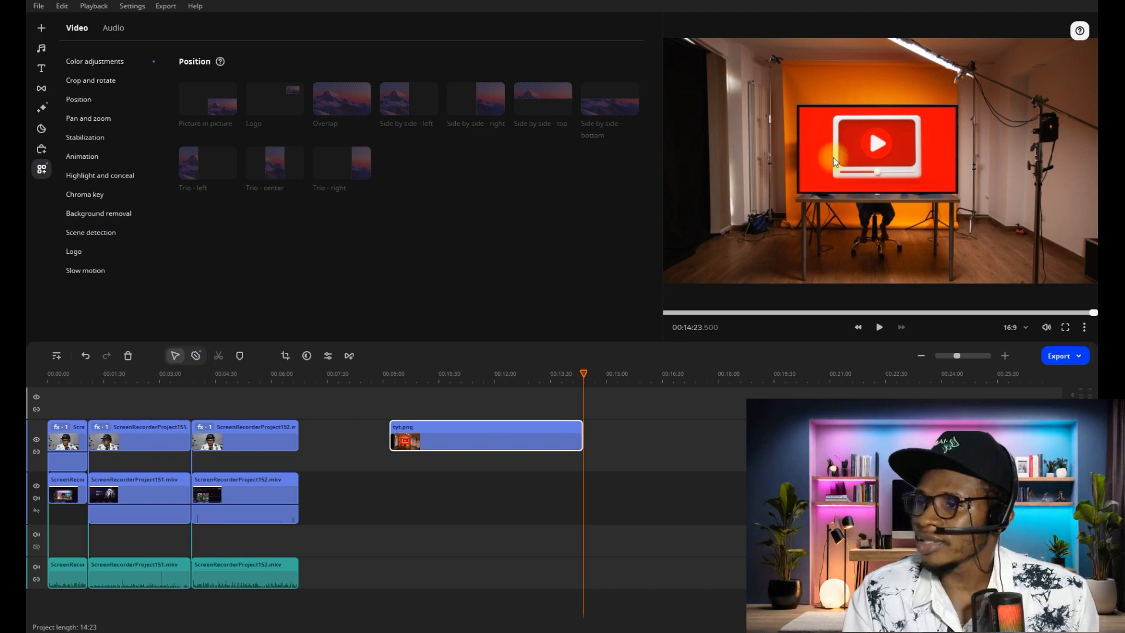
pyautogui.click(454, 437)
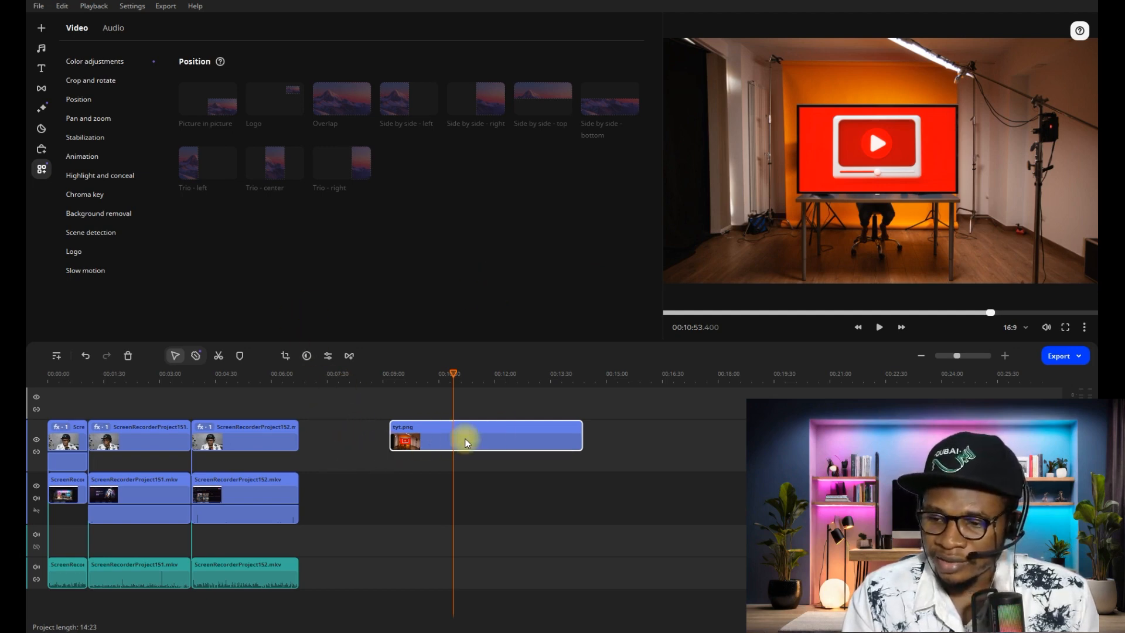
pyautogui.moveTo(494, 432); pyautogui.dragTo(589, 430)
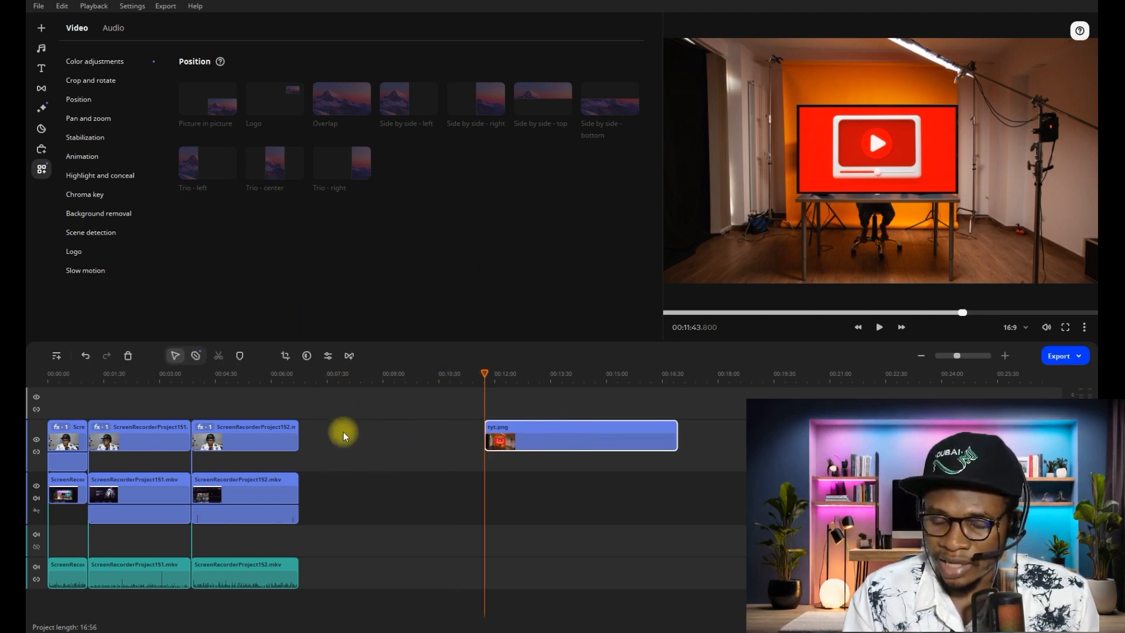
# - Add an extra video track and move the three webcam clips up onto the upper overlay track
pyautogui.click(117, 461)
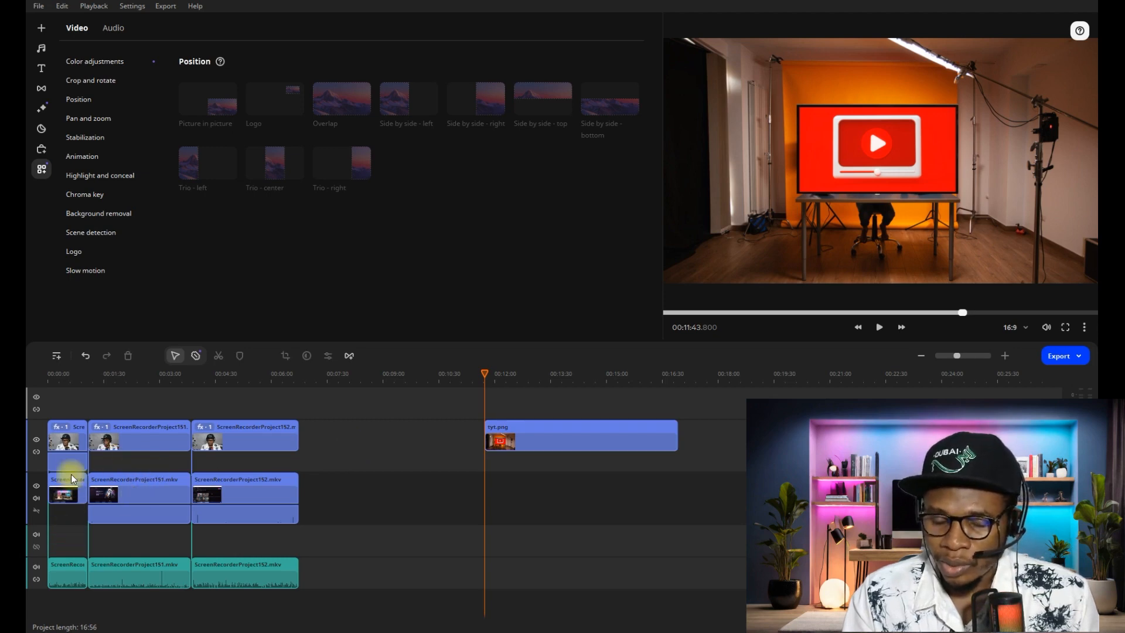
pyautogui.moveTo(69, 380); pyautogui.dragTo(28, 372)
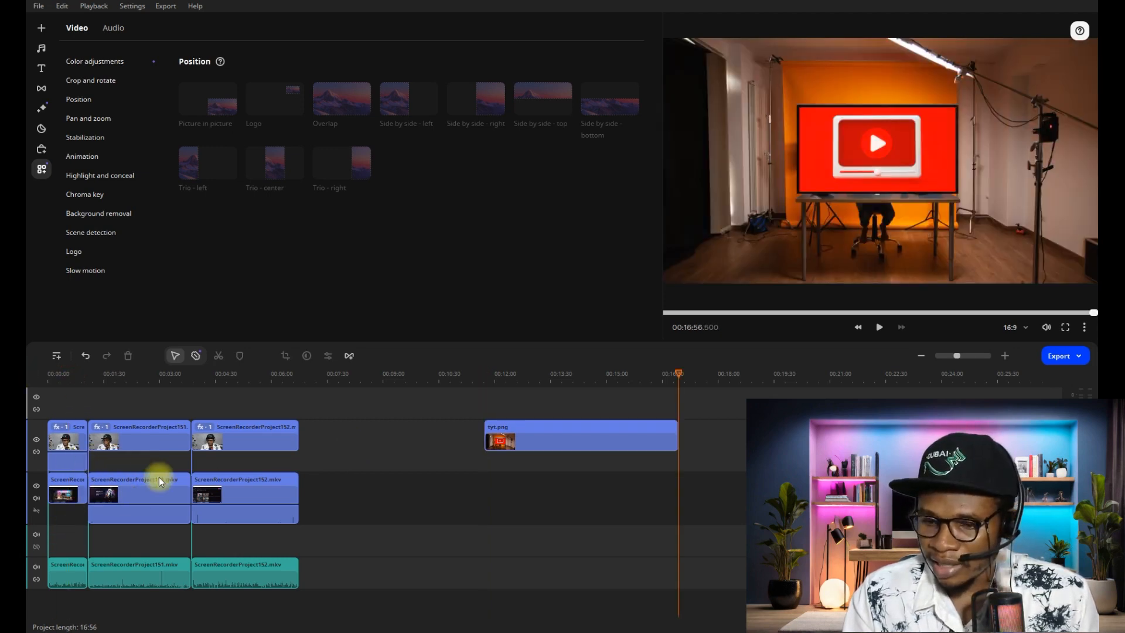
pyautogui.moveTo(71, 457); pyautogui.dragTo(76, 496)
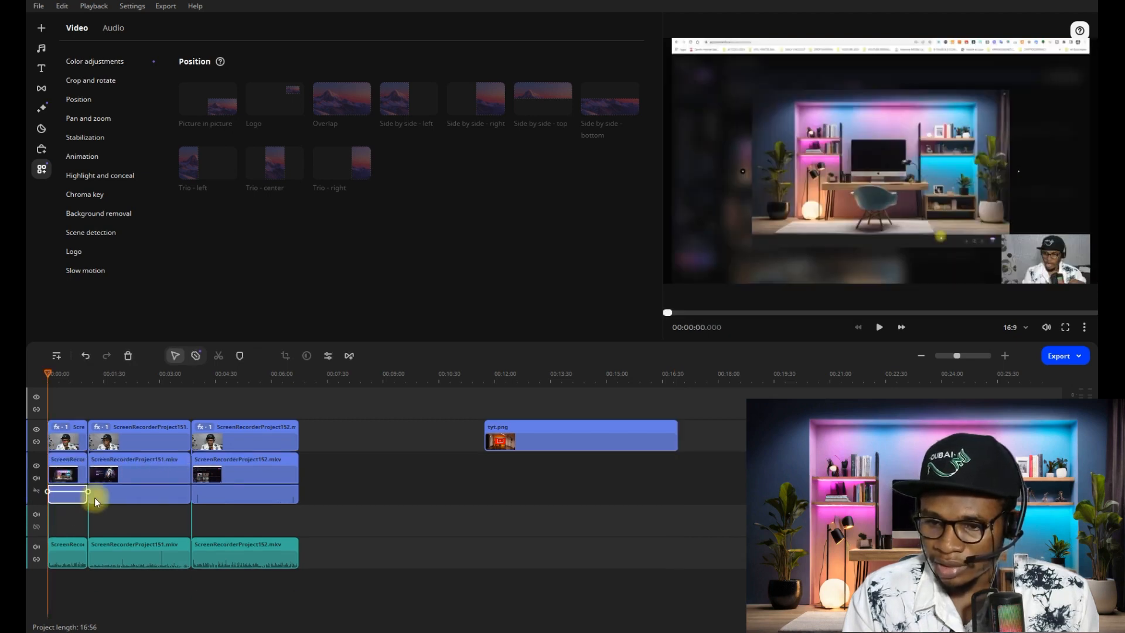
pyautogui.click(144, 508)
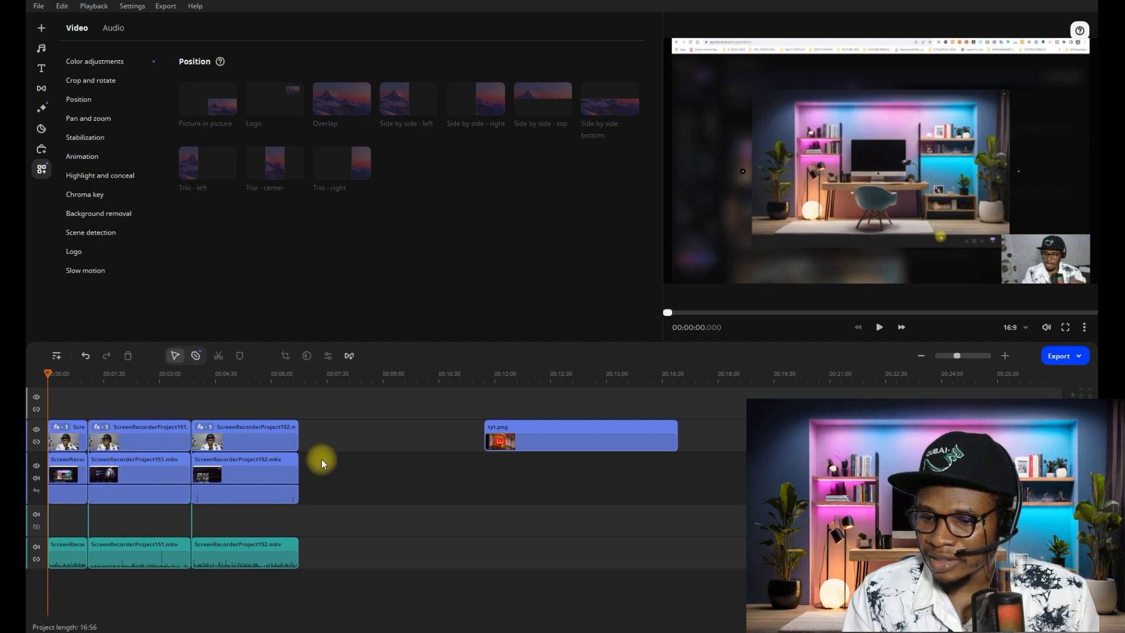
pyautogui.moveTo(322, 485); pyautogui.dragTo(36, 479)
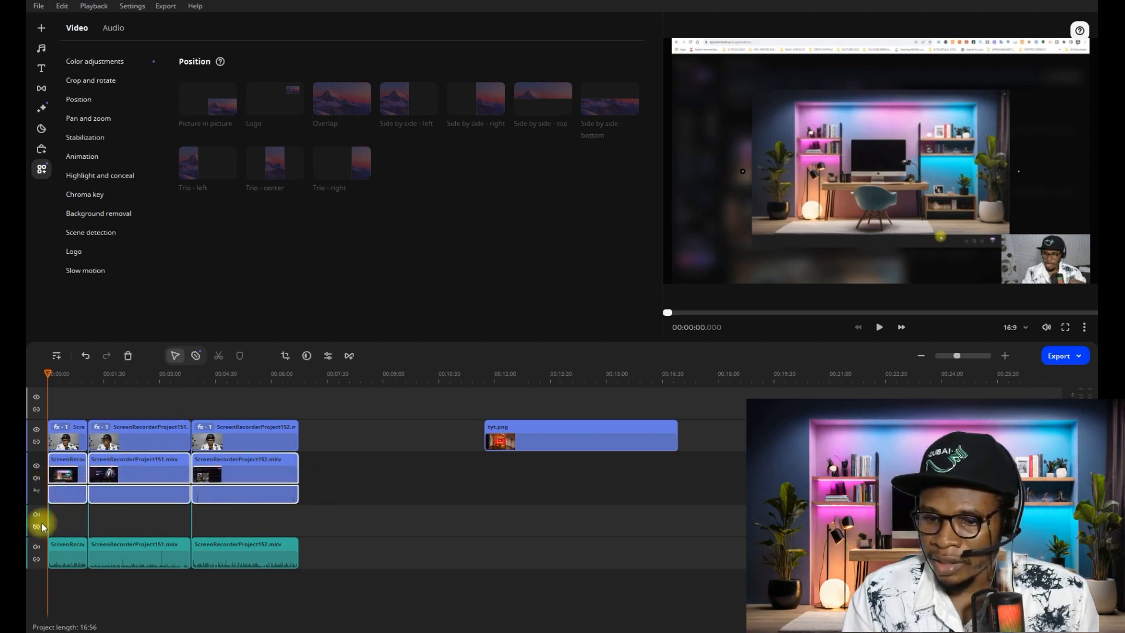
pyautogui.rightClick(31, 521)
pyautogui.moveTo(47, 562)
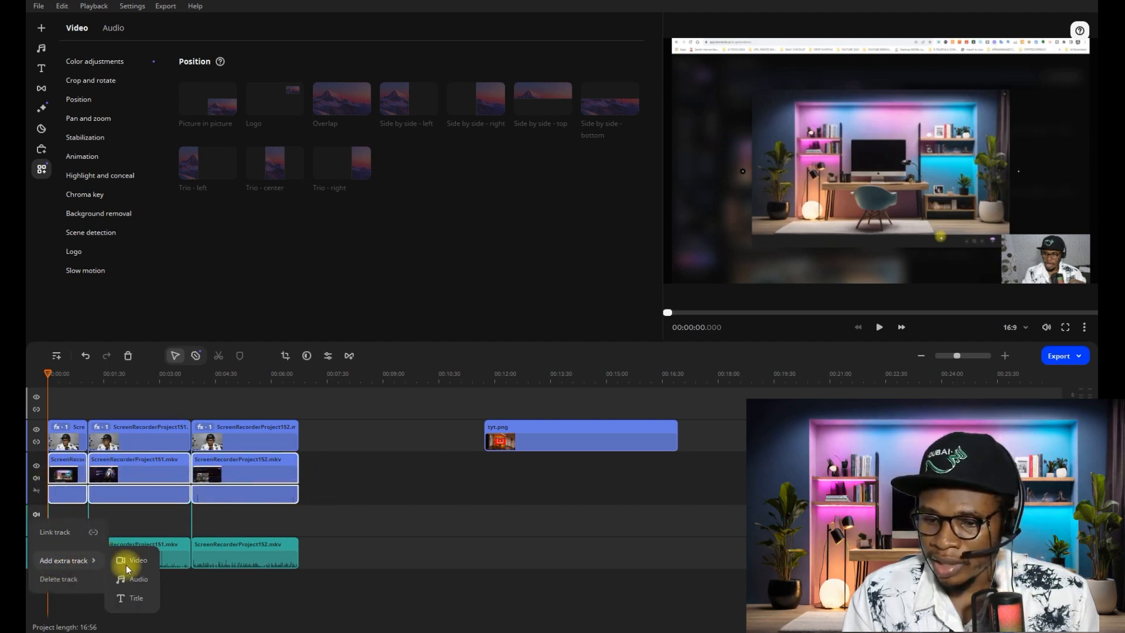
pyautogui.click(141, 562)
pyautogui.moveTo(318, 473); pyautogui.dragTo(53, 476)
pyautogui.moveTo(147, 466); pyautogui.dragTo(145, 432)
# - Place the tyt.png clip beneath the webcam clips from about 11 seconds and preview the project from the start
pyautogui.moveTo(560, 470); pyautogui.dragTo(156, 467)
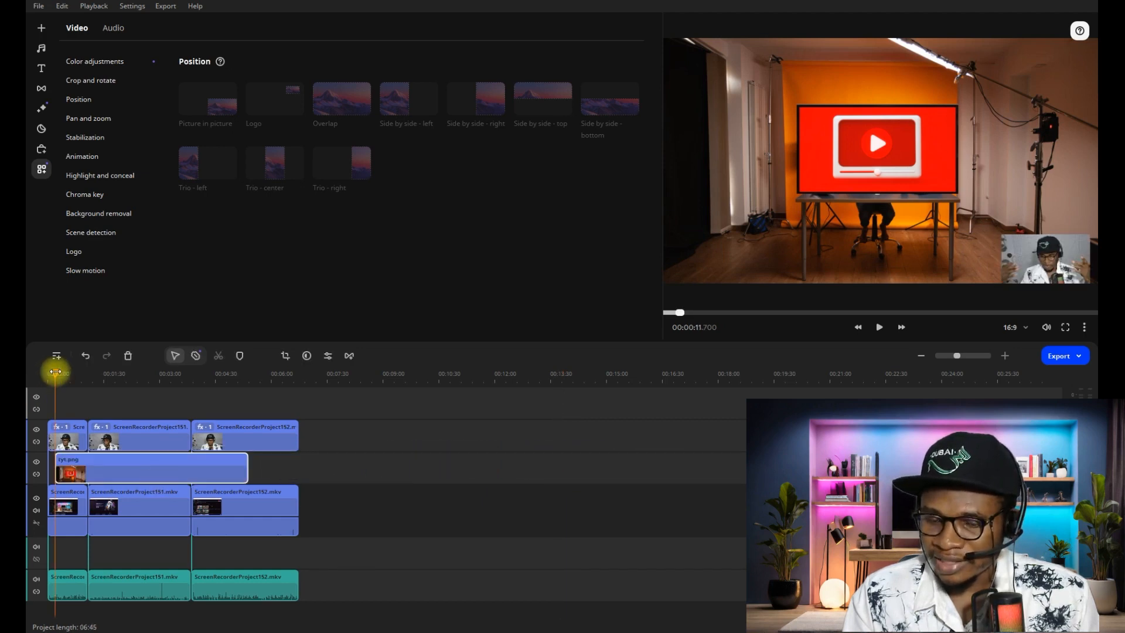
pyautogui.moveTo(56, 372); pyautogui.dragTo(40, 371)
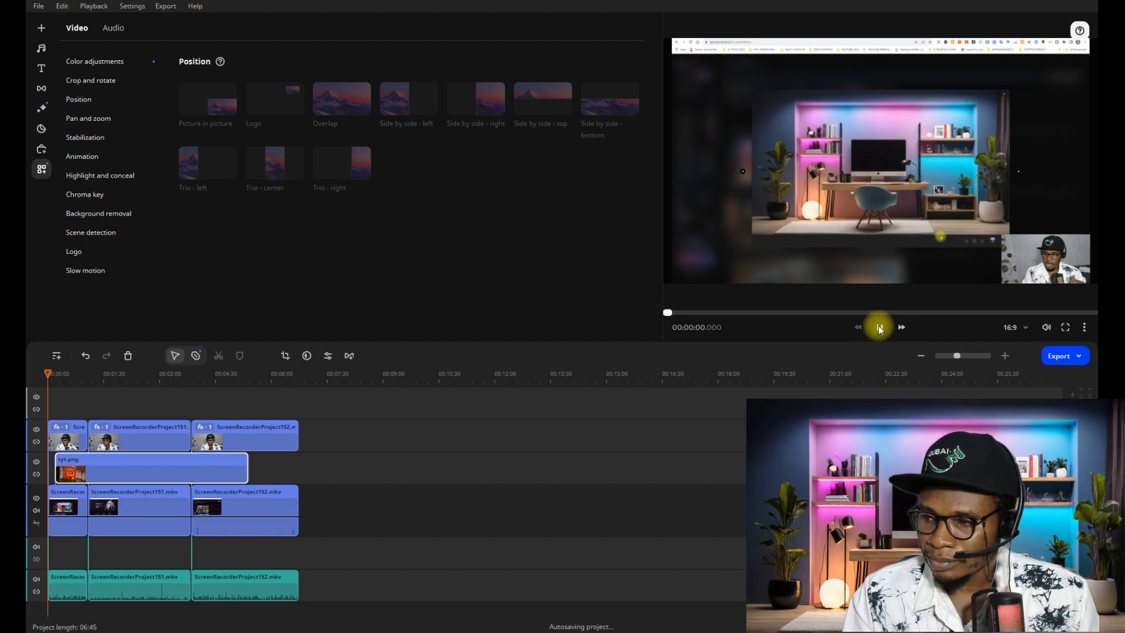
pyautogui.click(880, 328)
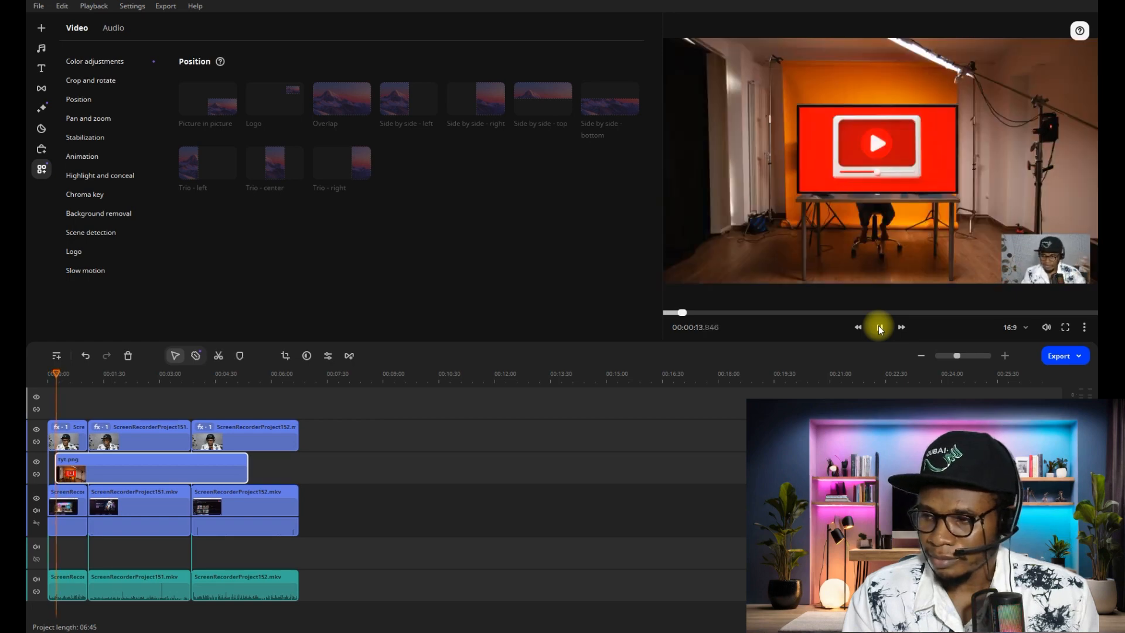
pyautogui.click(880, 328)
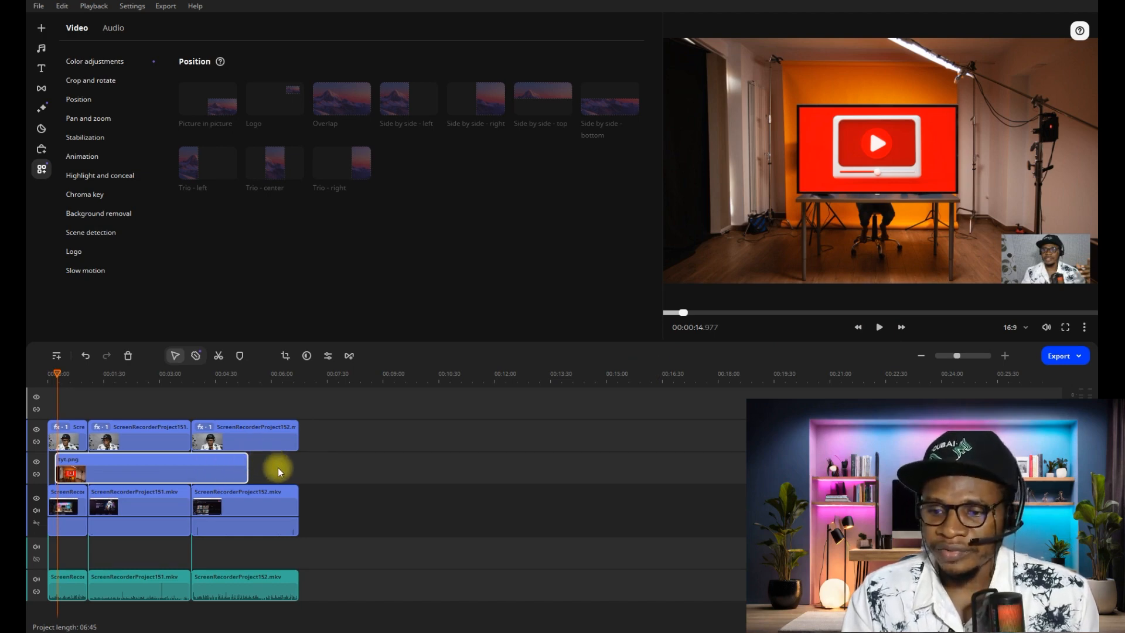
# - Delete the tyt.png clip from the timeline and return the playhead to the start
pyautogui.click(186, 465)
pyautogui.press('Delete')
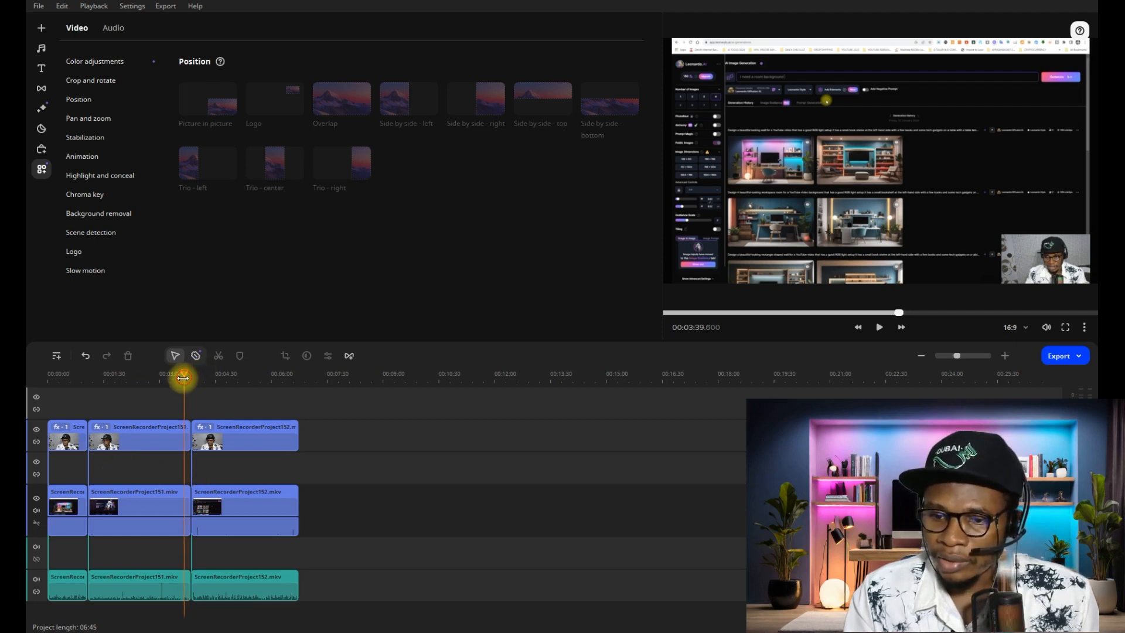
pyautogui.moveTo(185, 372); pyautogui.dragTo(29, 393)
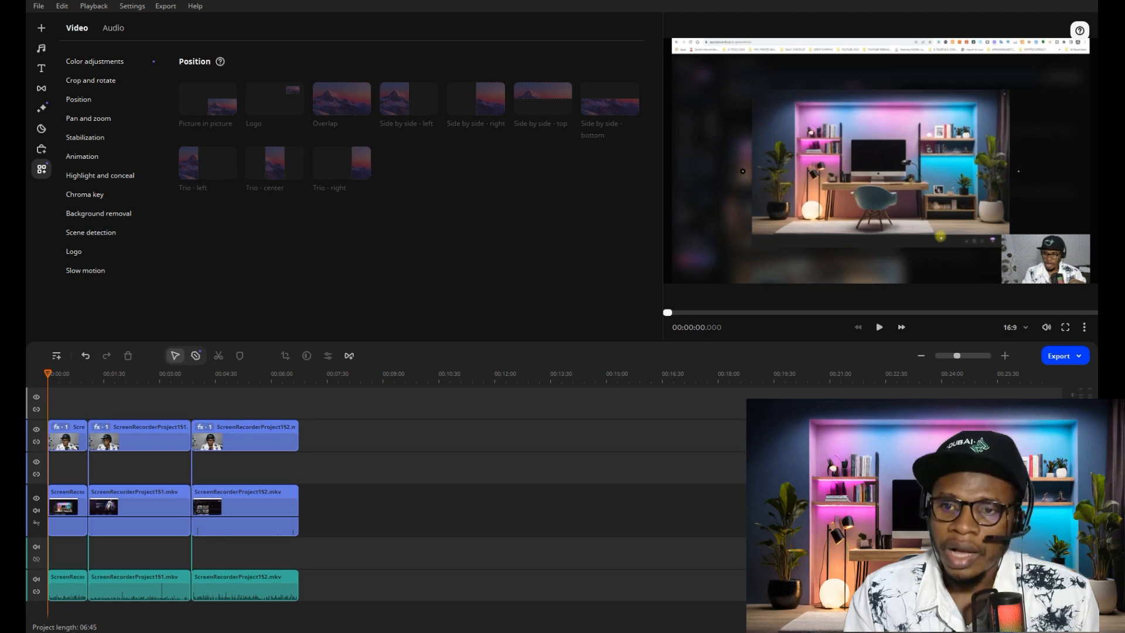
# - Import the Leonardo image of the pink and blue lit room and place it on the track beneath the webcam clips
pyautogui.moveTo(273, 191); pyautogui.dragTo(300, 207)
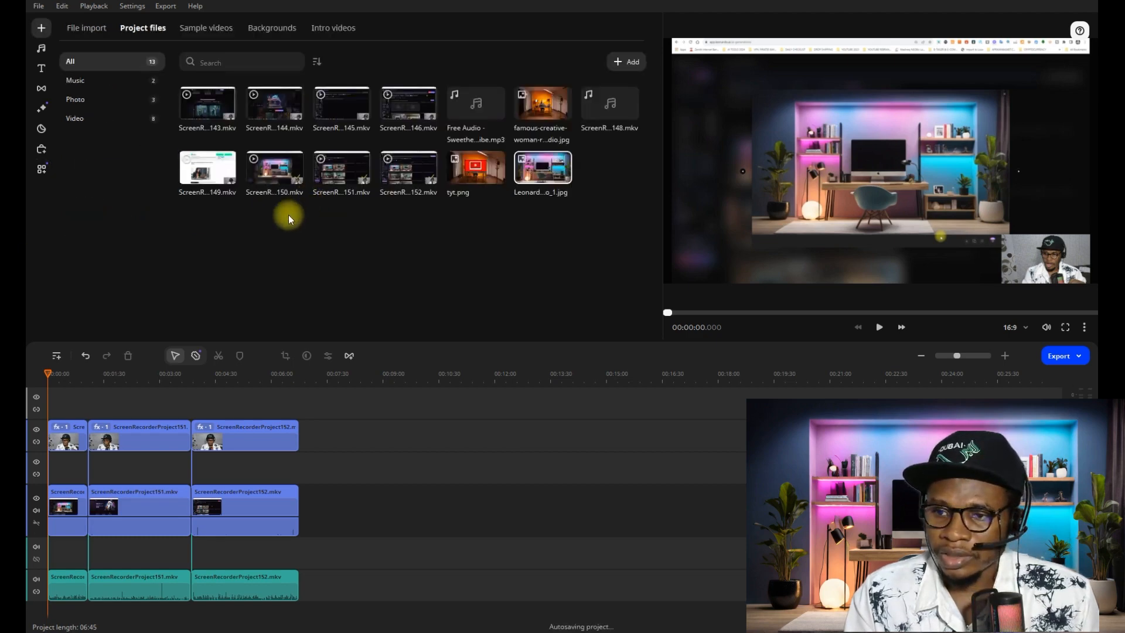
pyautogui.moveTo(564, 167); pyautogui.dragTo(598, 428)
pyautogui.moveTo(522, 434); pyautogui.dragTo(125, 469)
# - Shift the room image clip to start at about 9 seconds, previewing playback to check it against the webcam clip
pyautogui.moveTo(62, 375); pyautogui.dragTo(46, 374)
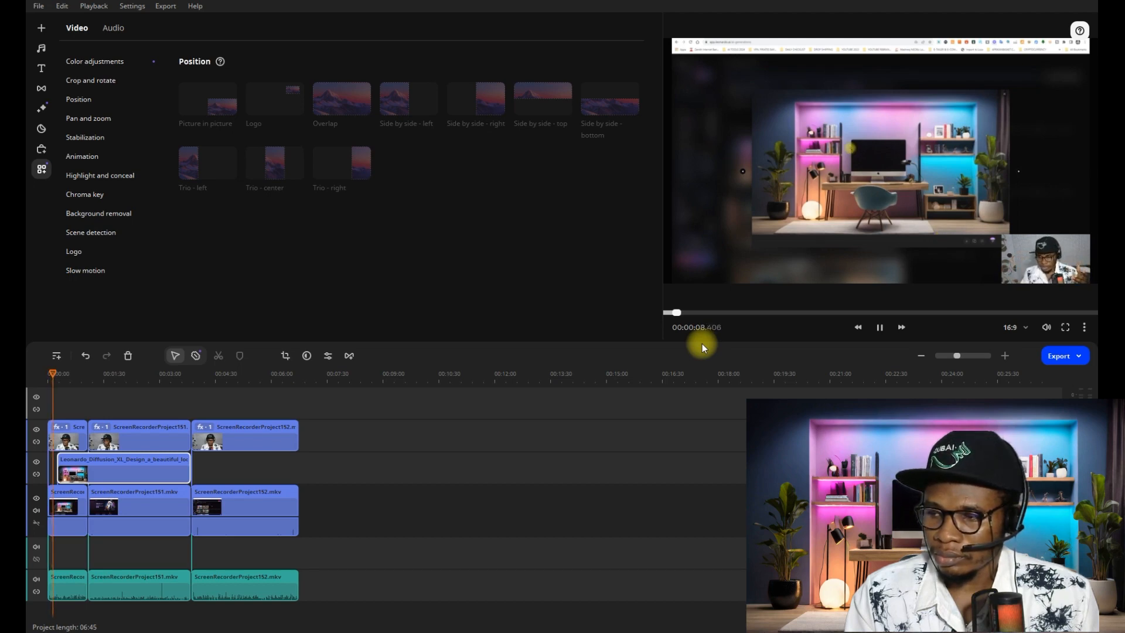
pyautogui.click(879, 327)
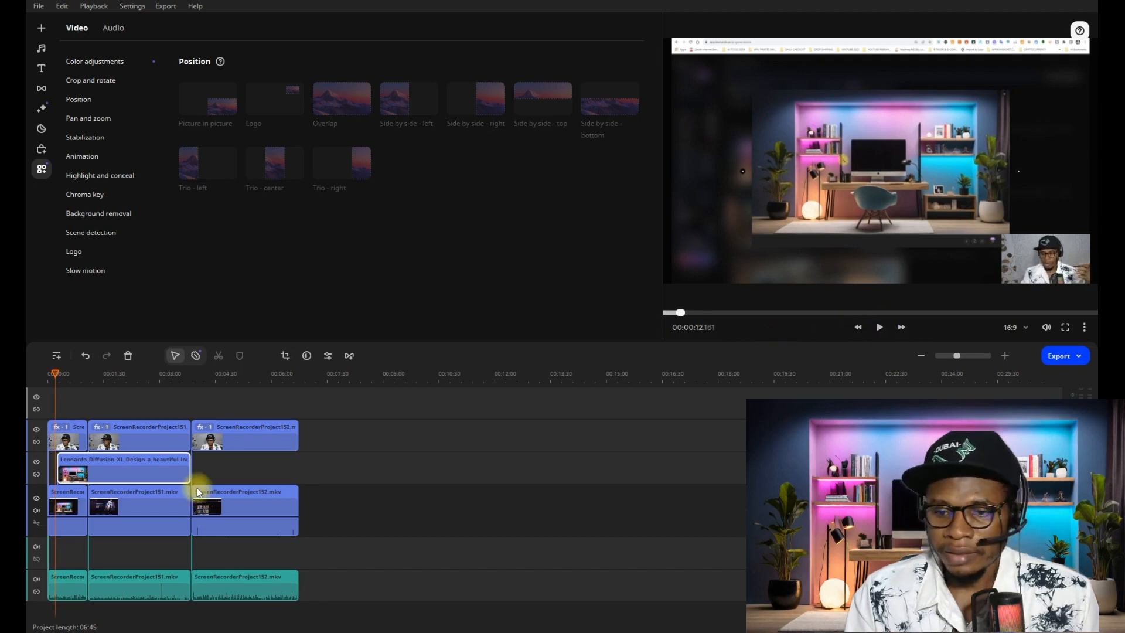
pyautogui.moveTo(96, 468); pyautogui.dragTo(96, 461)
pyautogui.click(54, 378)
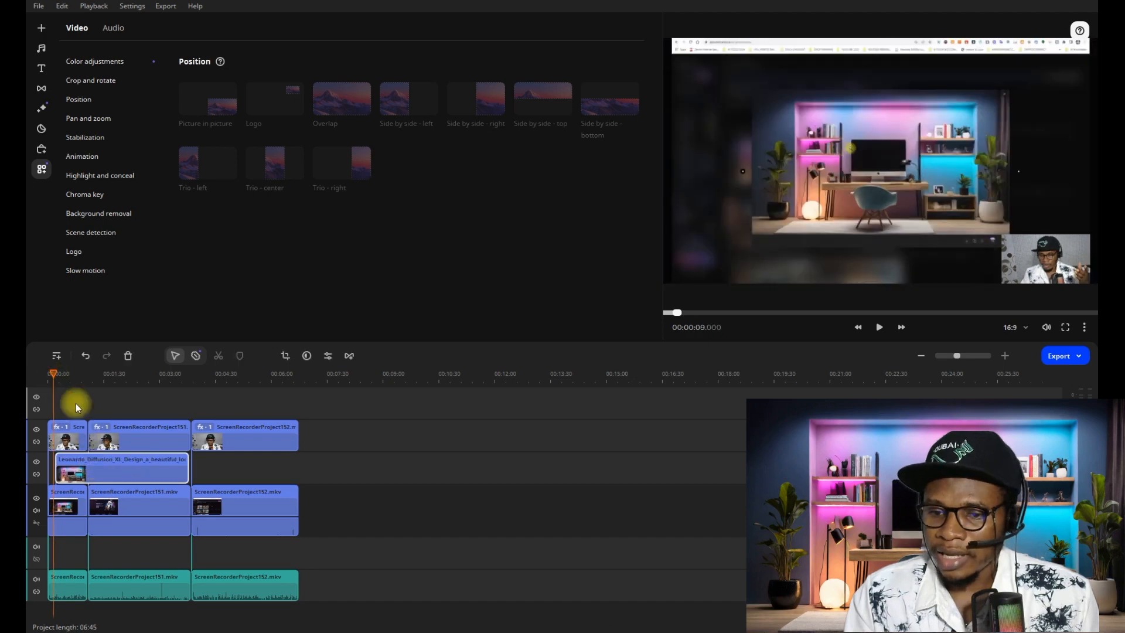
pyautogui.moveTo(93, 458); pyautogui.dragTo(97, 459)
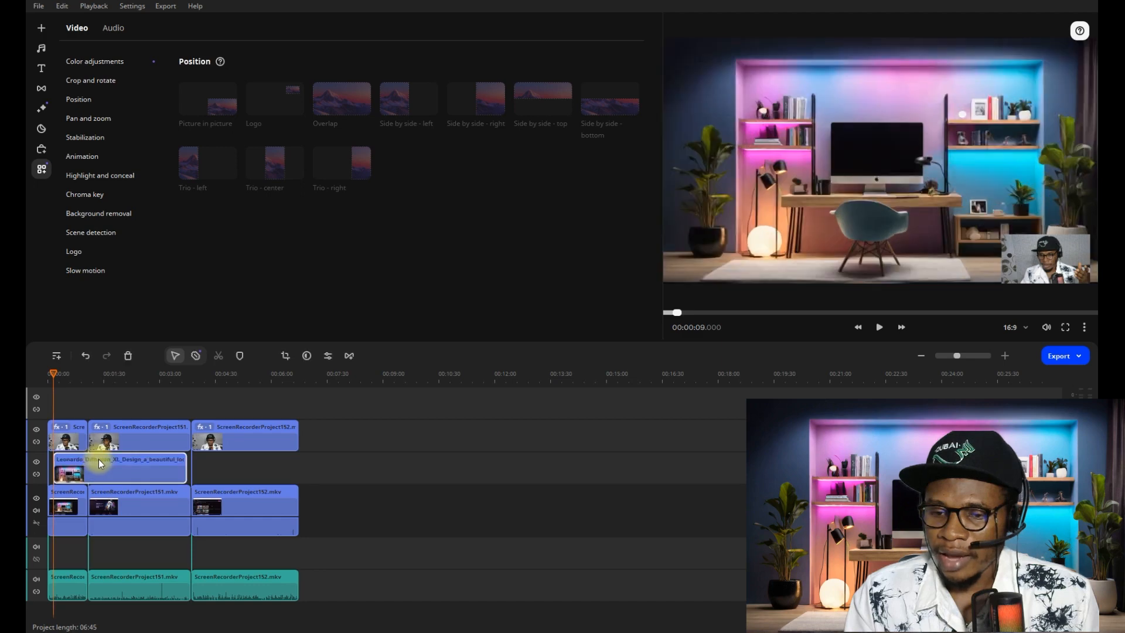
pyautogui.click(50, 375)
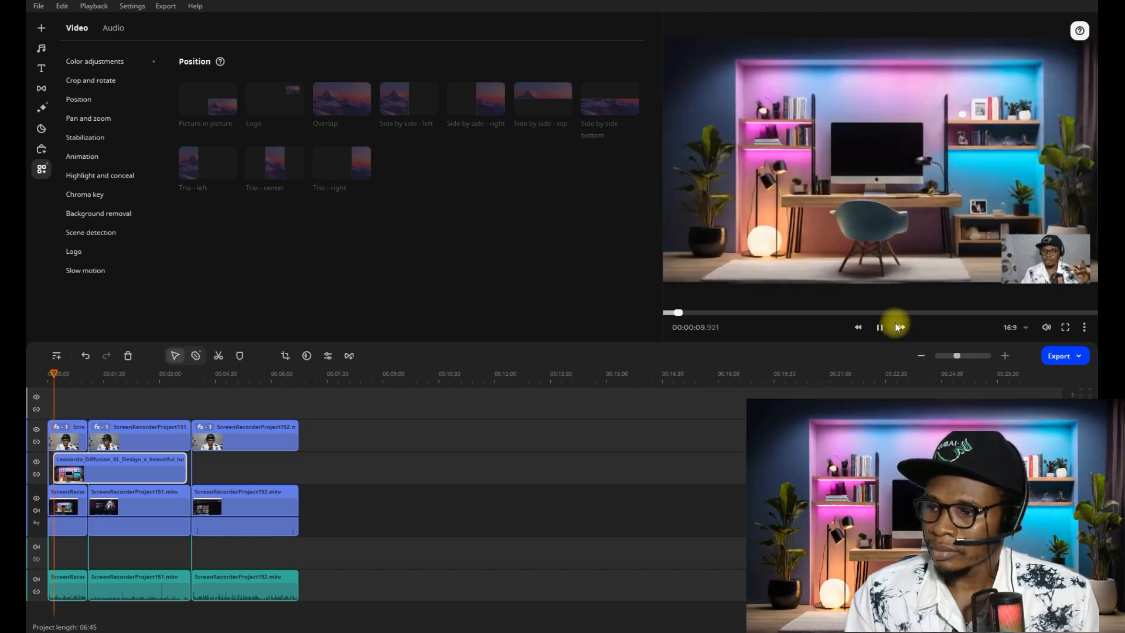
pyautogui.click(881, 327)
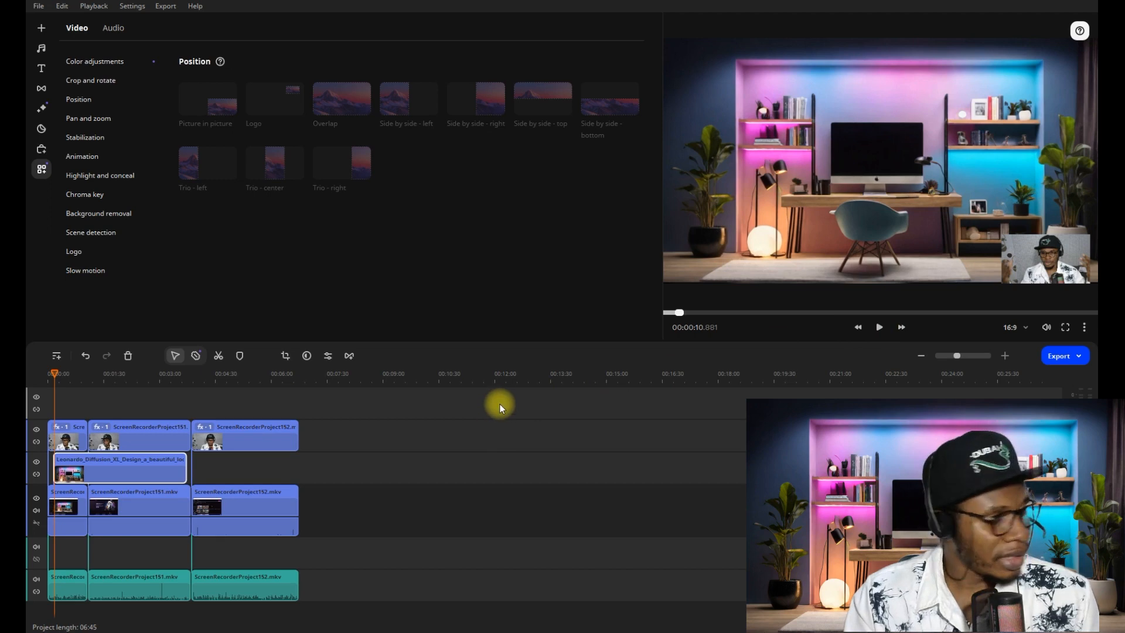
# - Extend the room image clip to the end of the recordings at about 6:45
pyautogui.click(158, 469)
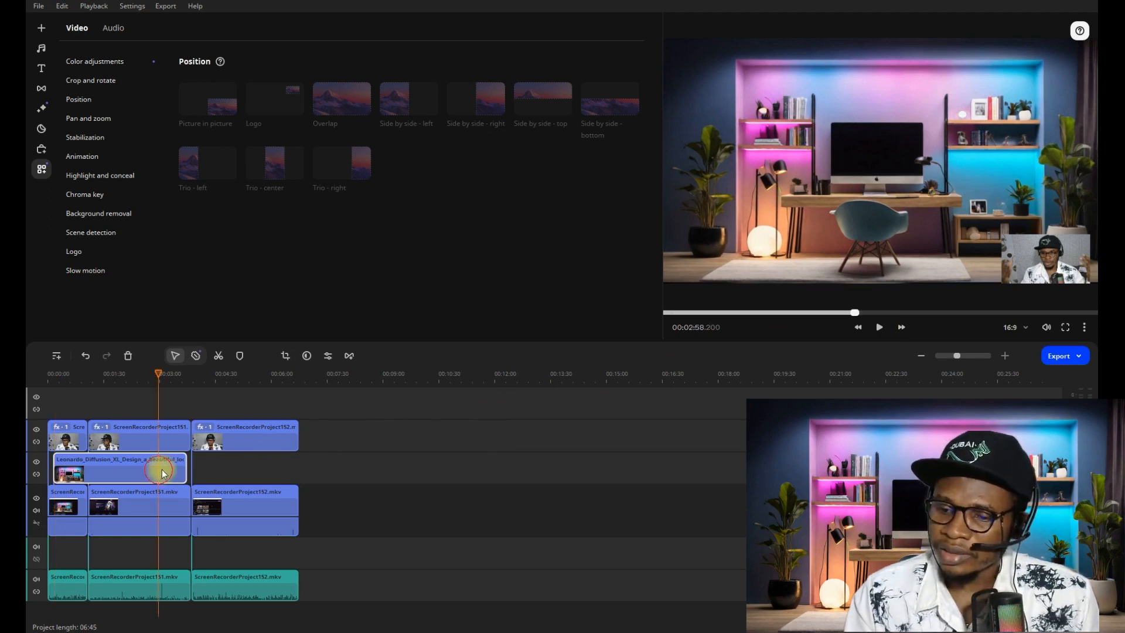
pyautogui.moveTo(188, 464); pyautogui.dragTo(299, 426)
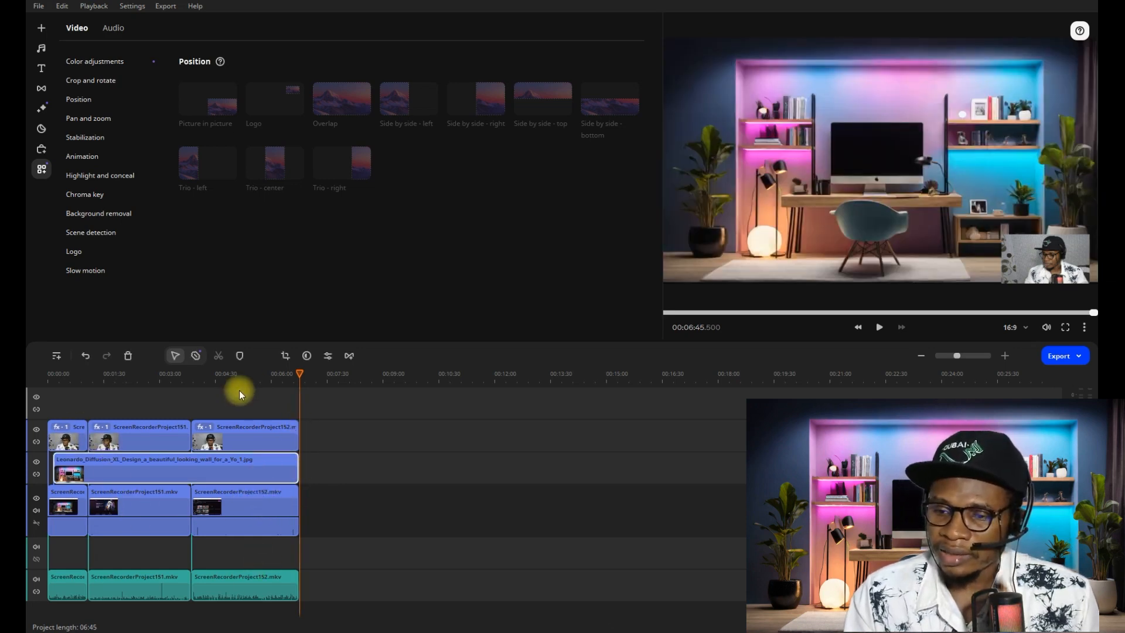
pyautogui.moveTo(296, 371); pyautogui.dragTo(95, 413)
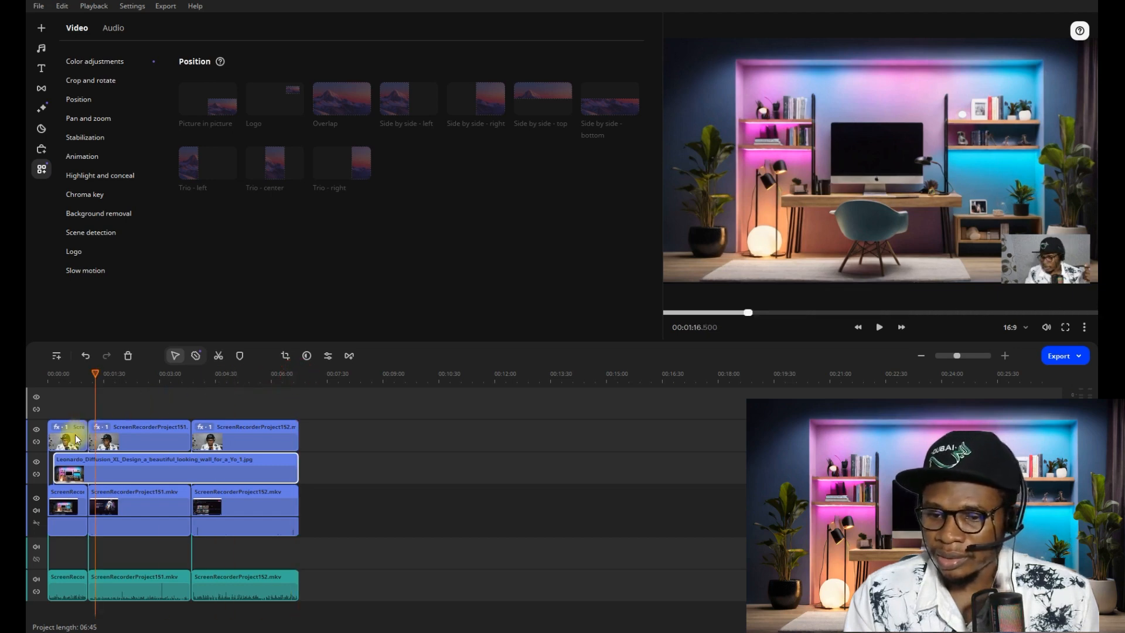
pyautogui.click(66, 433)
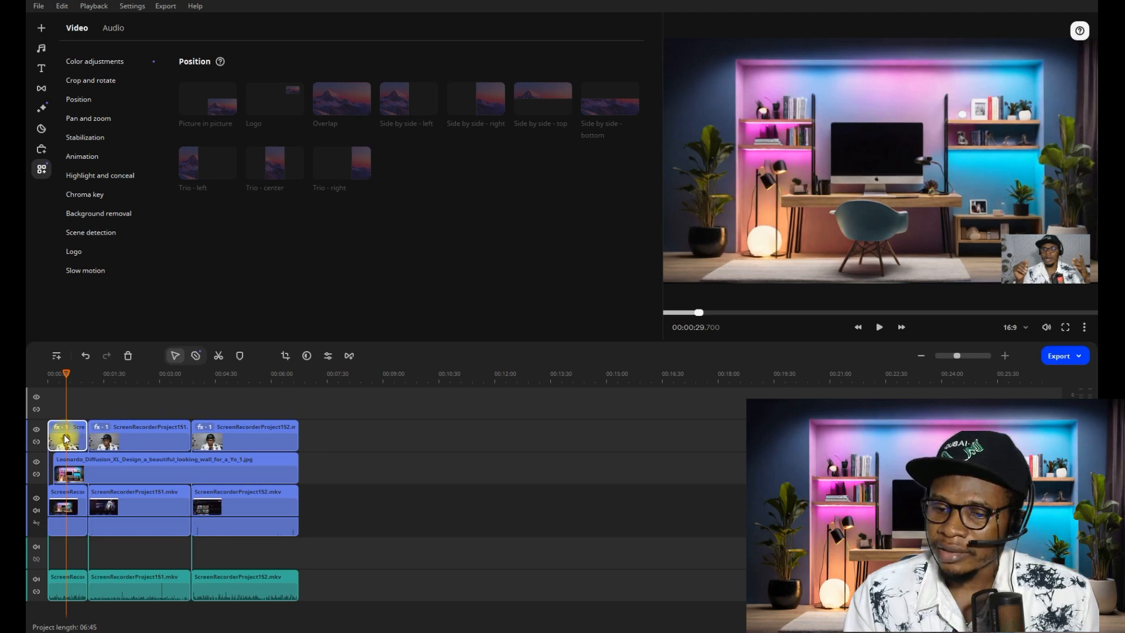
pyautogui.click(123, 428)
pyautogui.click(60, 434)
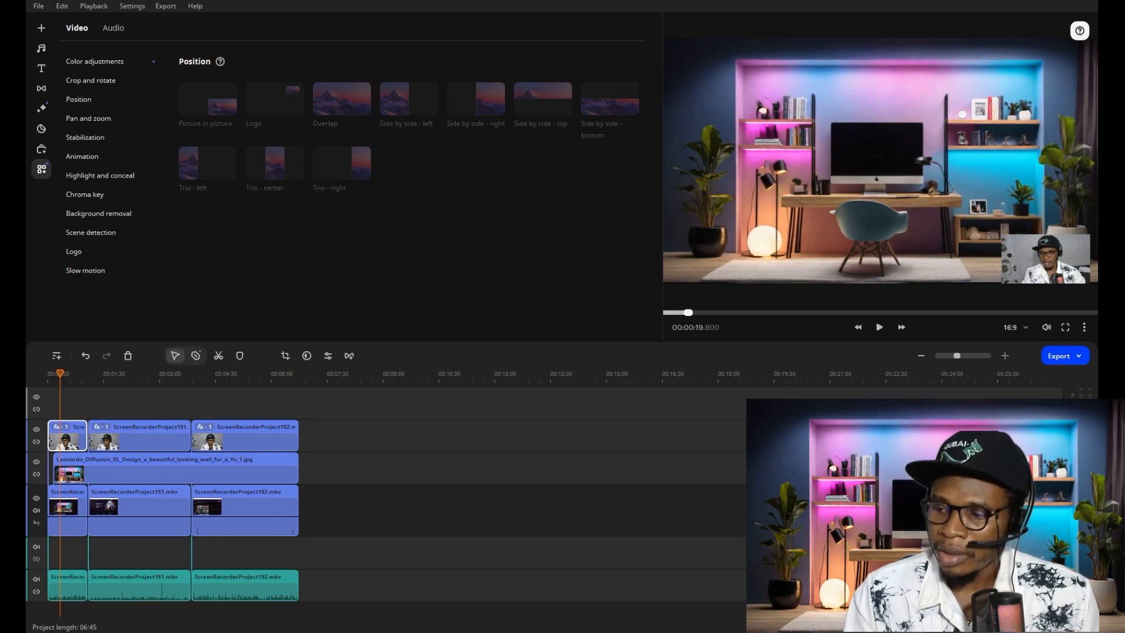
pyautogui.click(146, 431)
pyautogui.click(70, 431)
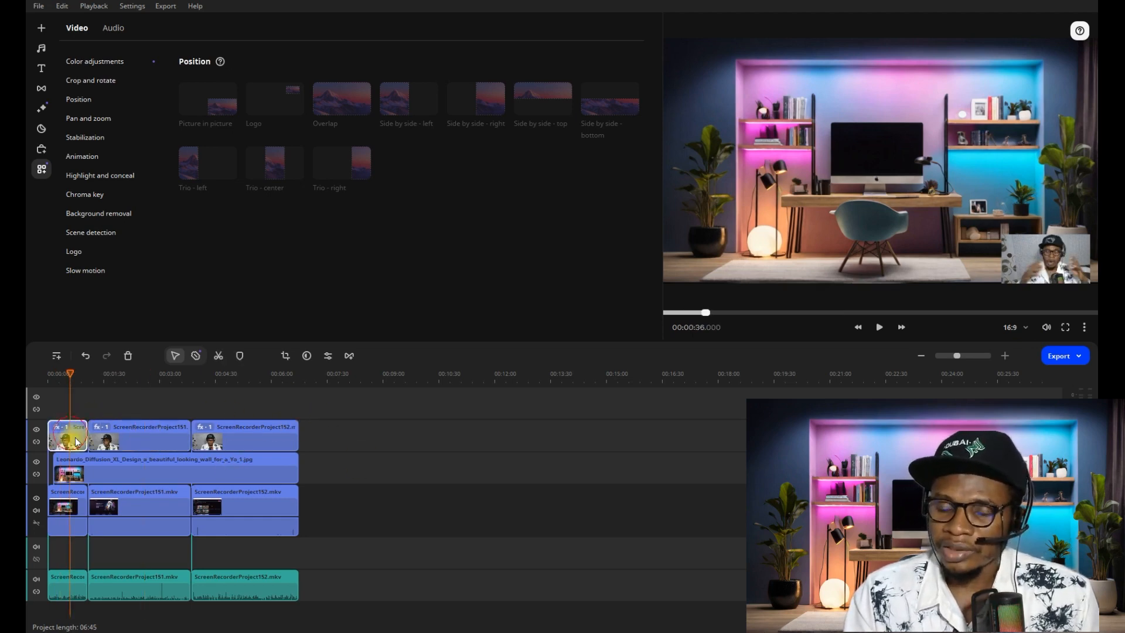
pyautogui.click(141, 432)
pyautogui.click(238, 432)
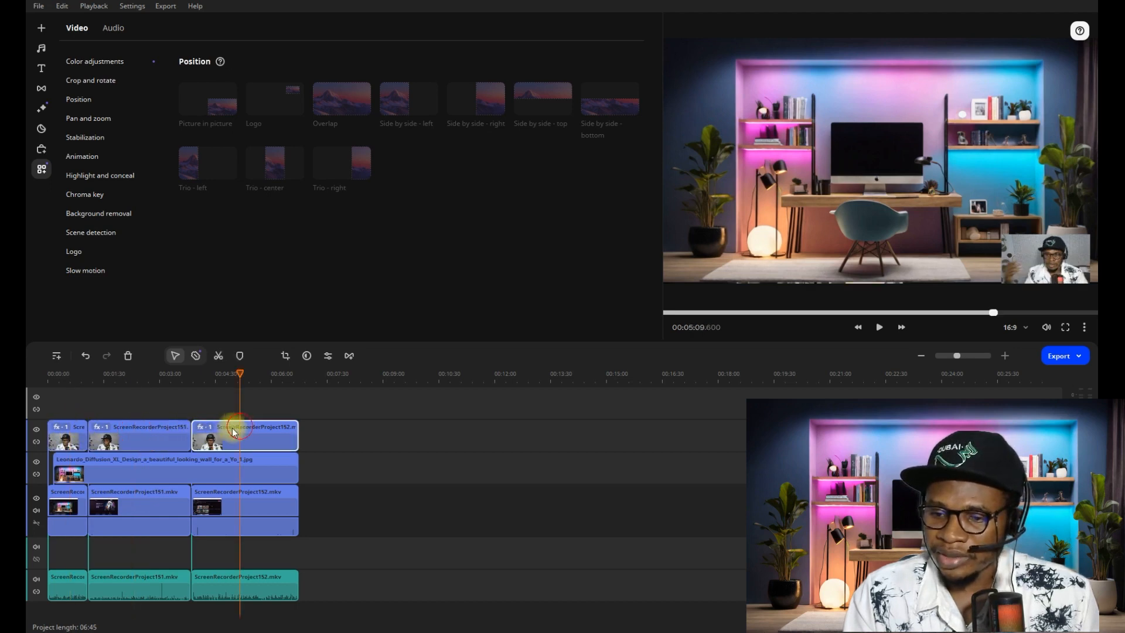
# - Remove the background from the first webcam clip with the Quick processing option
pyautogui.click(68, 436)
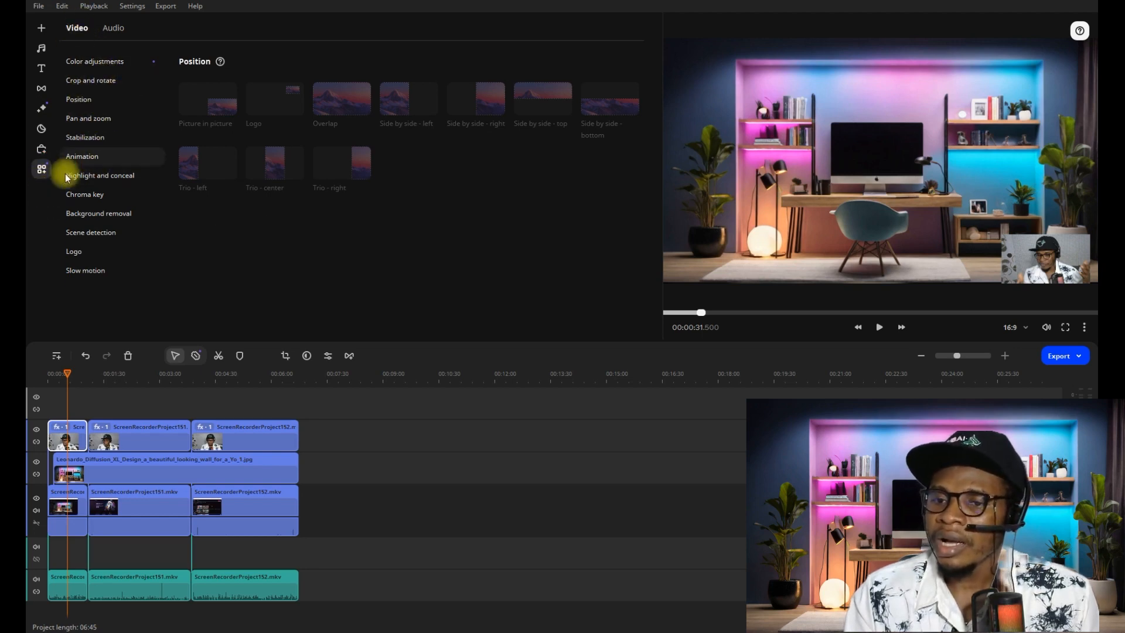
pyautogui.click(86, 216)
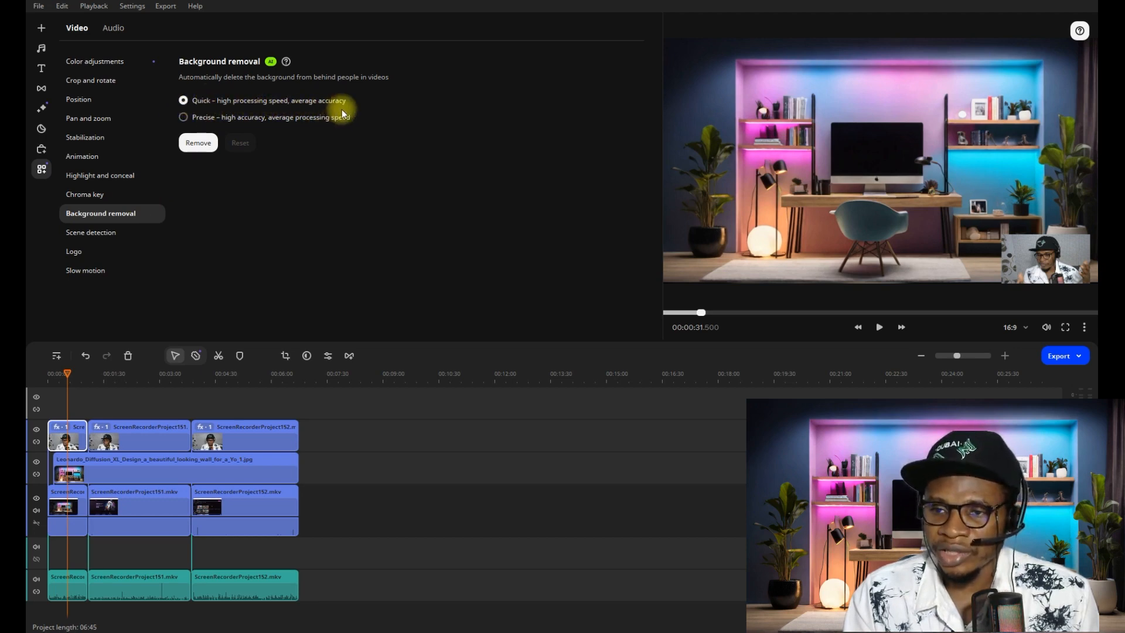
pyautogui.click(197, 142)
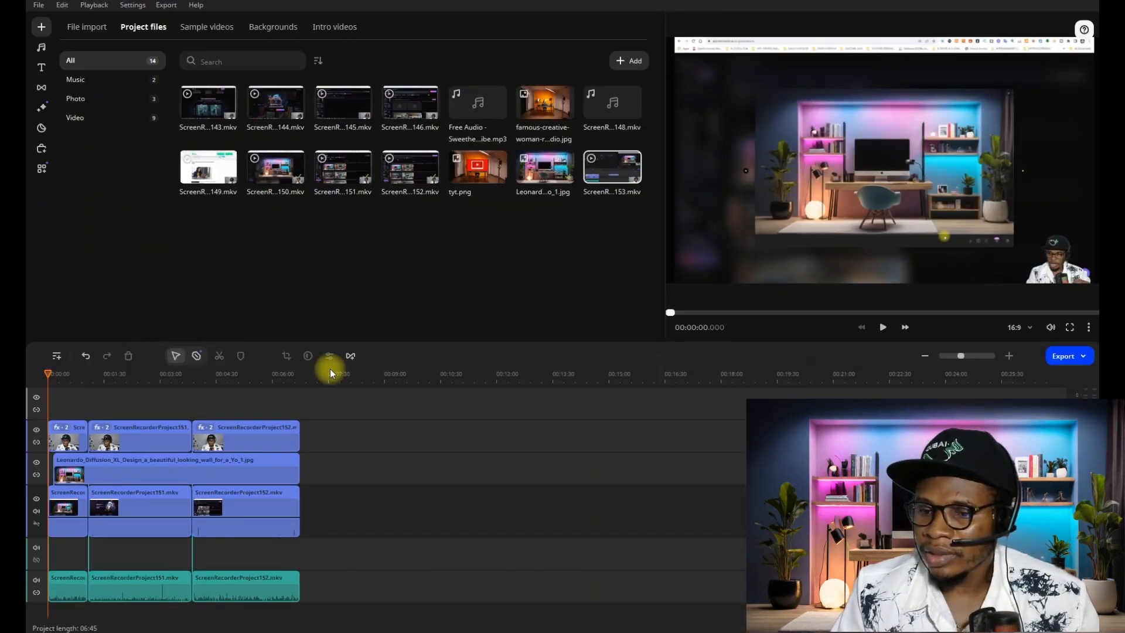
# - Check each of the three webcam clips against the room image in the preview
pyautogui.click(69, 425)
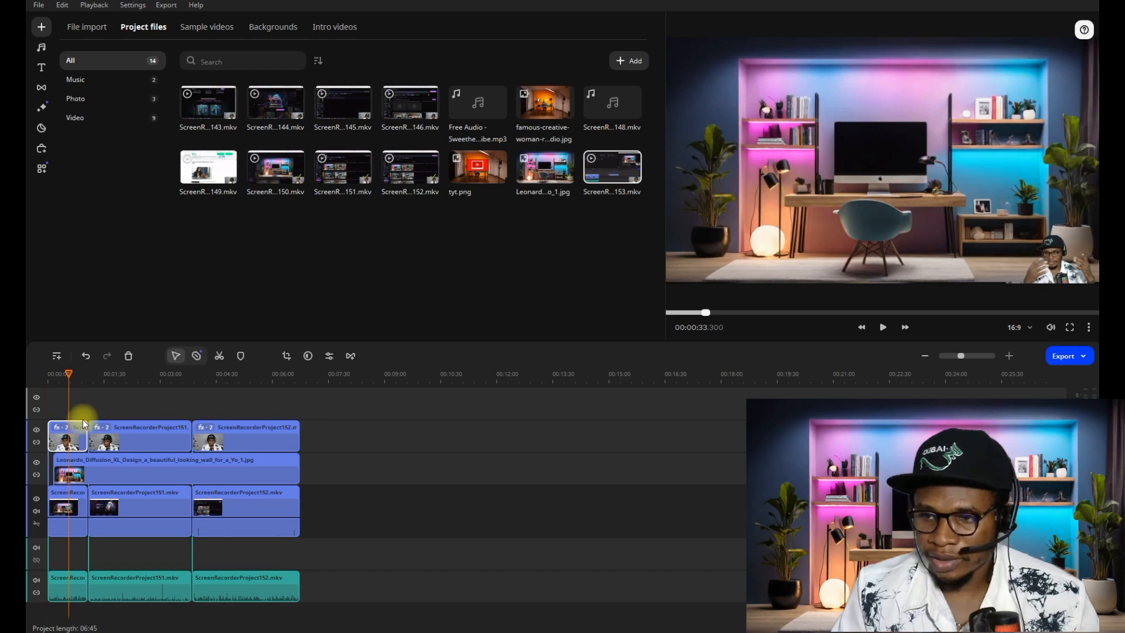
pyautogui.click(123, 434)
pyautogui.click(198, 437)
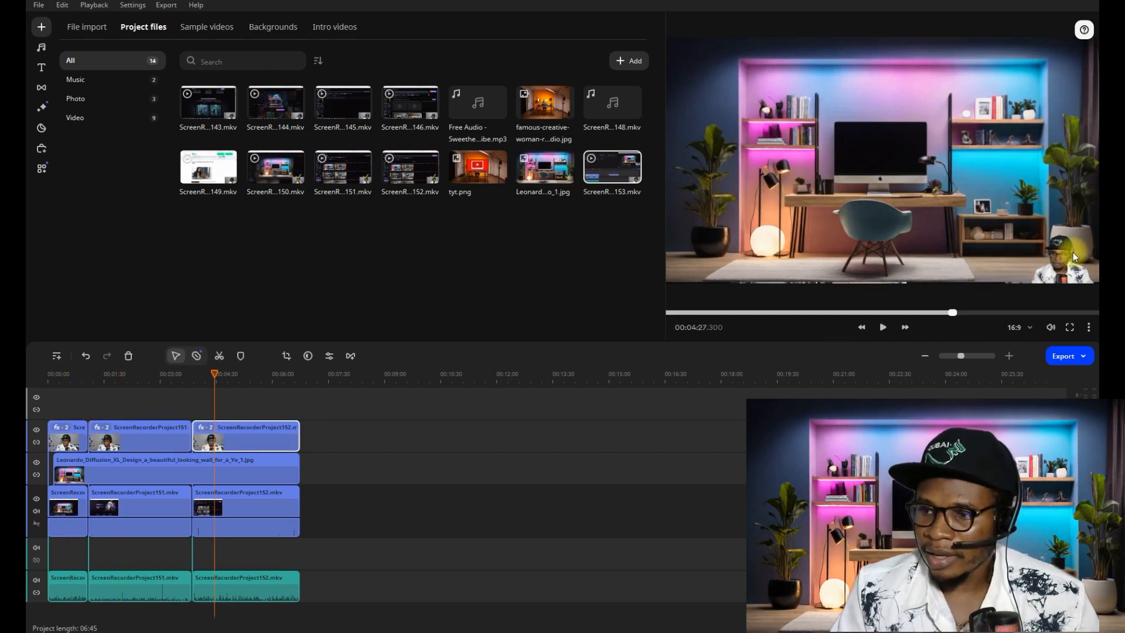
# - Enlarge the first webcam clip's picture-in-picture frame and move it in front of the chair at the room image's bottom centre
pyautogui.click(77, 437)
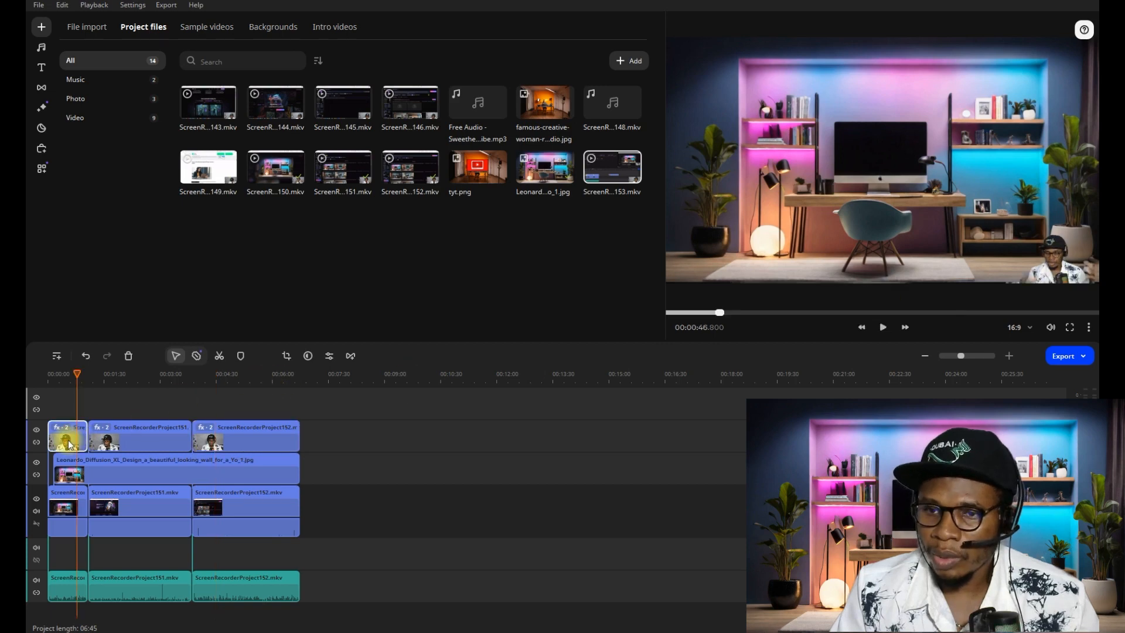
pyautogui.click(41, 168)
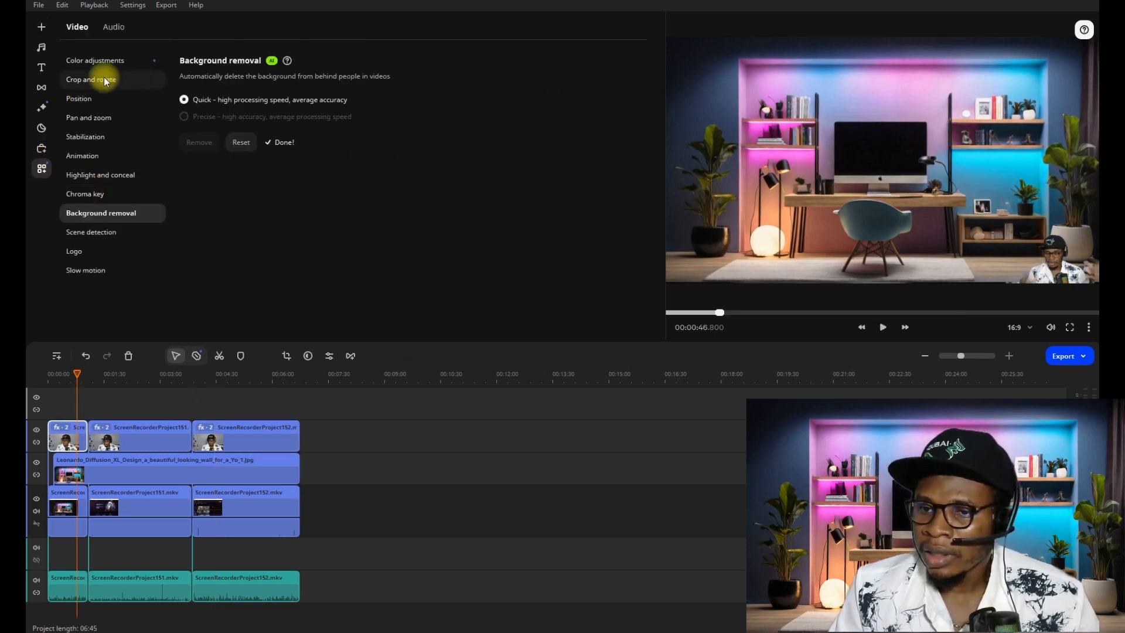
pyautogui.click(82, 98)
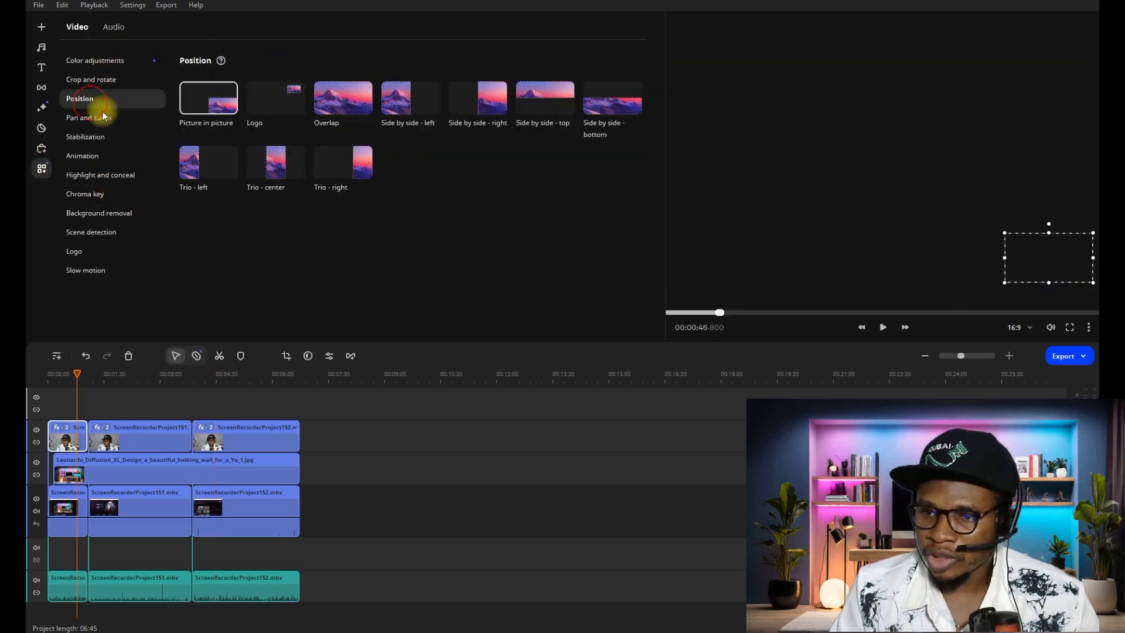
pyautogui.moveTo(1005, 233); pyautogui.dragTo(948, 205)
pyautogui.moveTo(1054, 250); pyautogui.dragTo(914, 270)
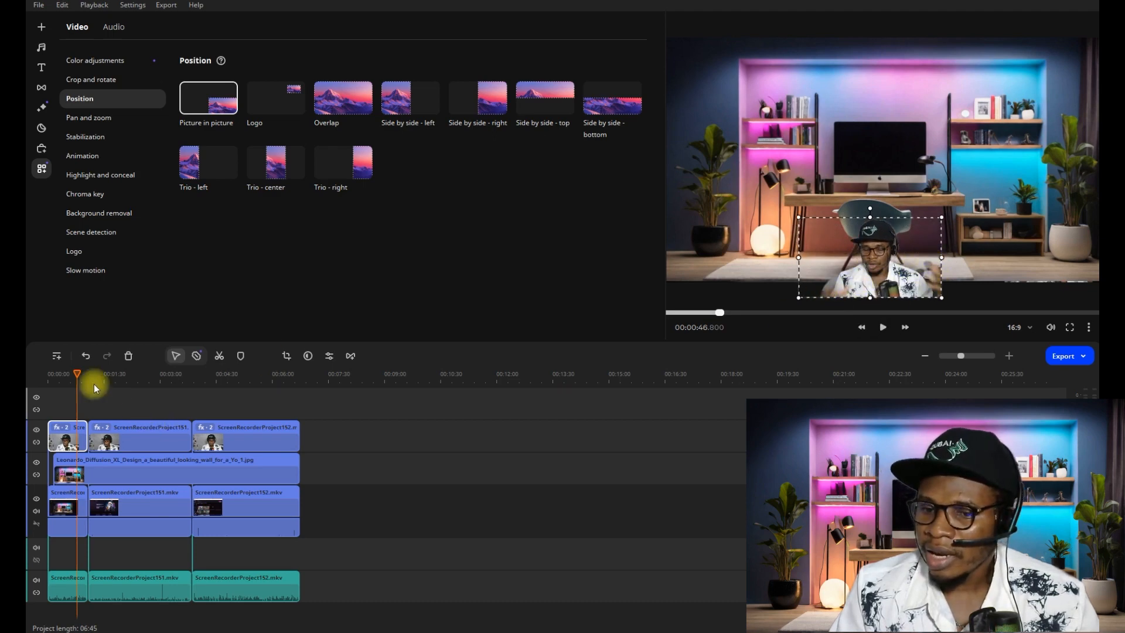
# - Review the first webcam clip's background removal settings and play the project from the start to check the composite
pyautogui.moveTo(77, 371)
pyautogui.mouseDown()
pyautogui.moveTo(50, 377)
pyautogui.moveTo(63, 380)
pyautogui.mouseUp()
pyautogui.click(82, 213)
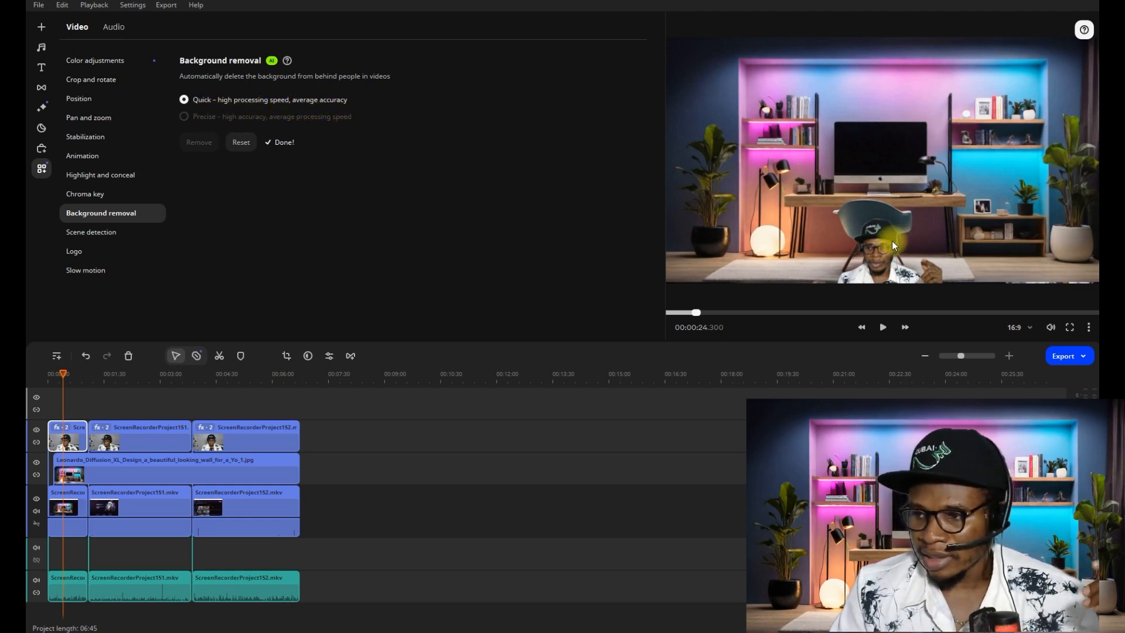
pyautogui.moveTo(63, 374); pyautogui.dragTo(48, 373)
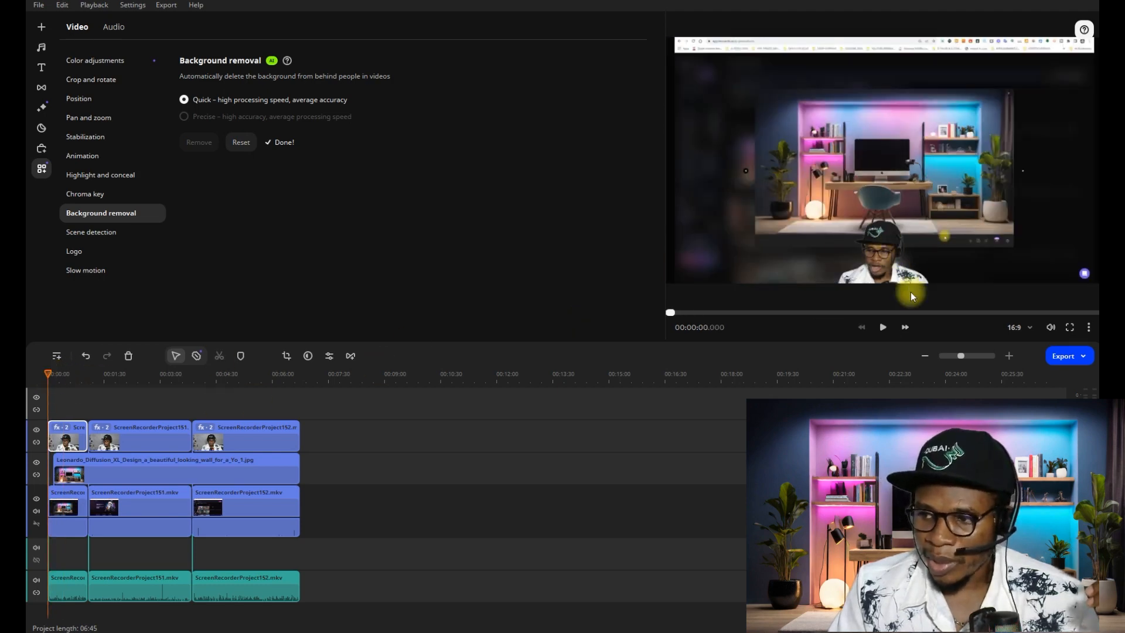
pyautogui.click(882, 327)
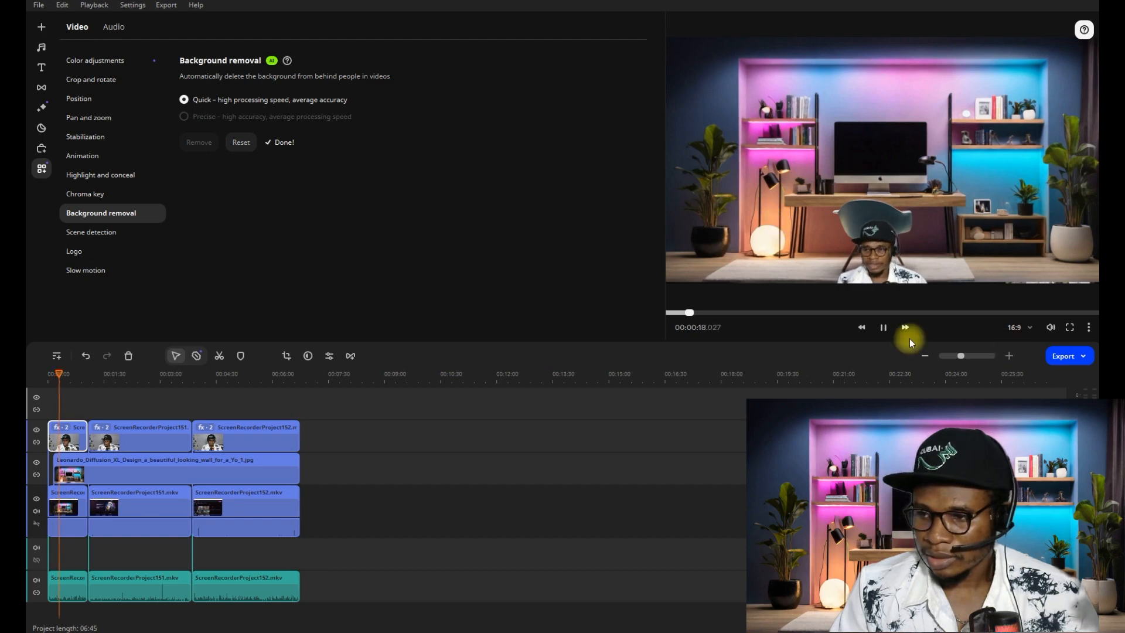
pyautogui.click(885, 327)
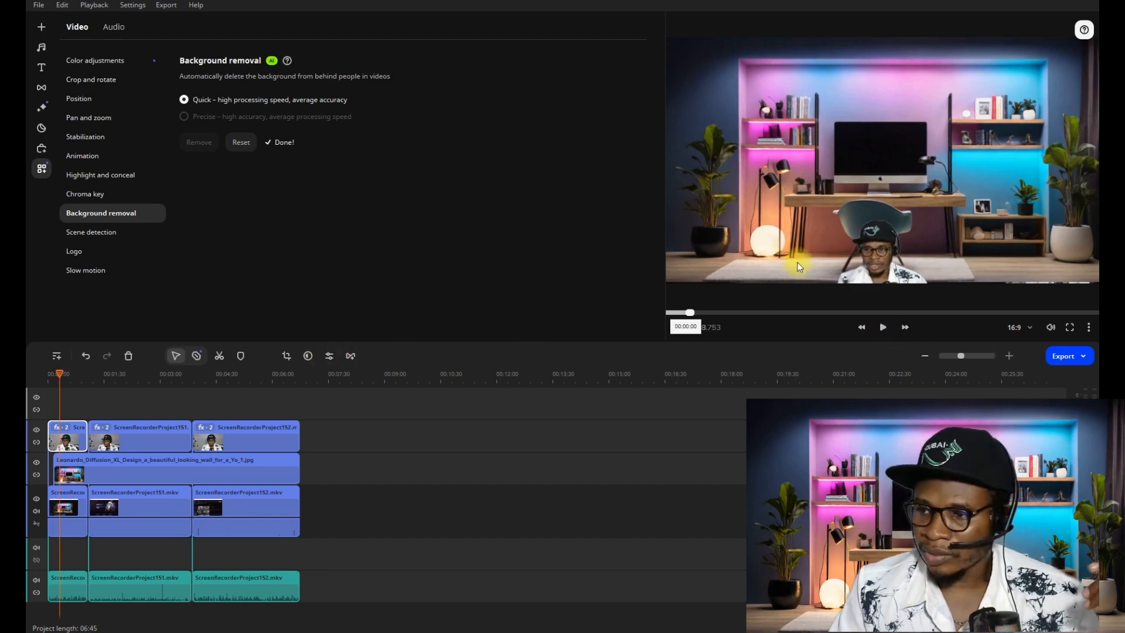
# - Enlarge the first webcam clip further and centre it as if seated at the desk, with its lower edge on the frame's bottom, then preview it
pyautogui.click(71, 432)
pyautogui.click(67, 99)
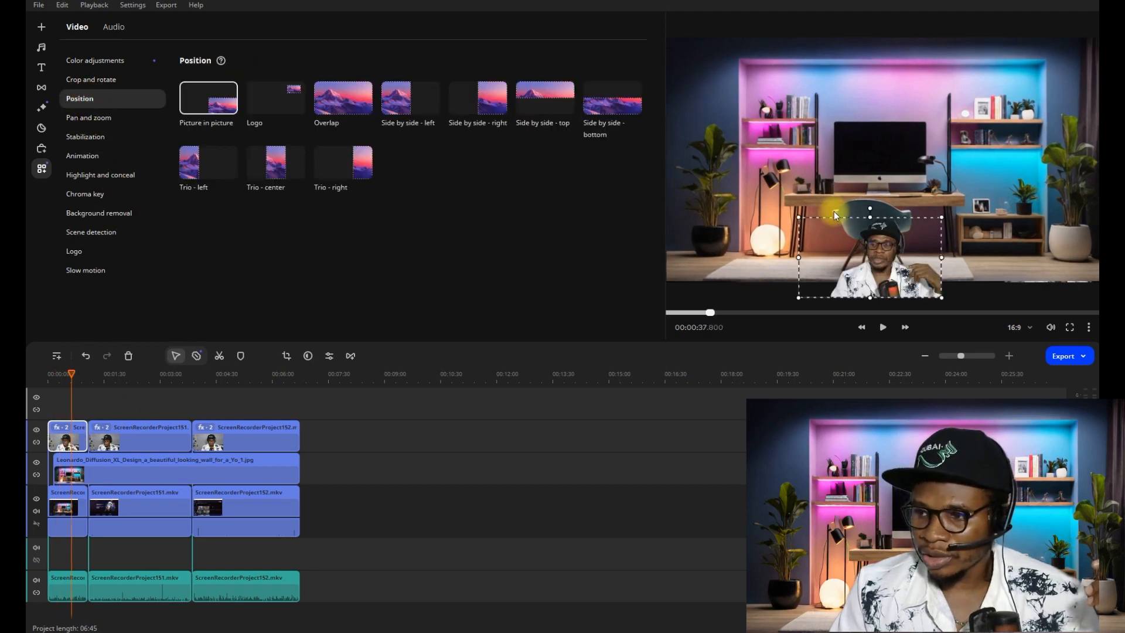
pyautogui.moveTo(798, 216); pyautogui.dragTo(760, 170)
pyautogui.moveTo(888, 227)
pyautogui.mouseDown()
pyautogui.moveTo(926, 225)
pyautogui.moveTo(900, 214)
pyautogui.moveTo(902, 198)
pyautogui.moveTo(896, 216)
pyautogui.mouseUp()
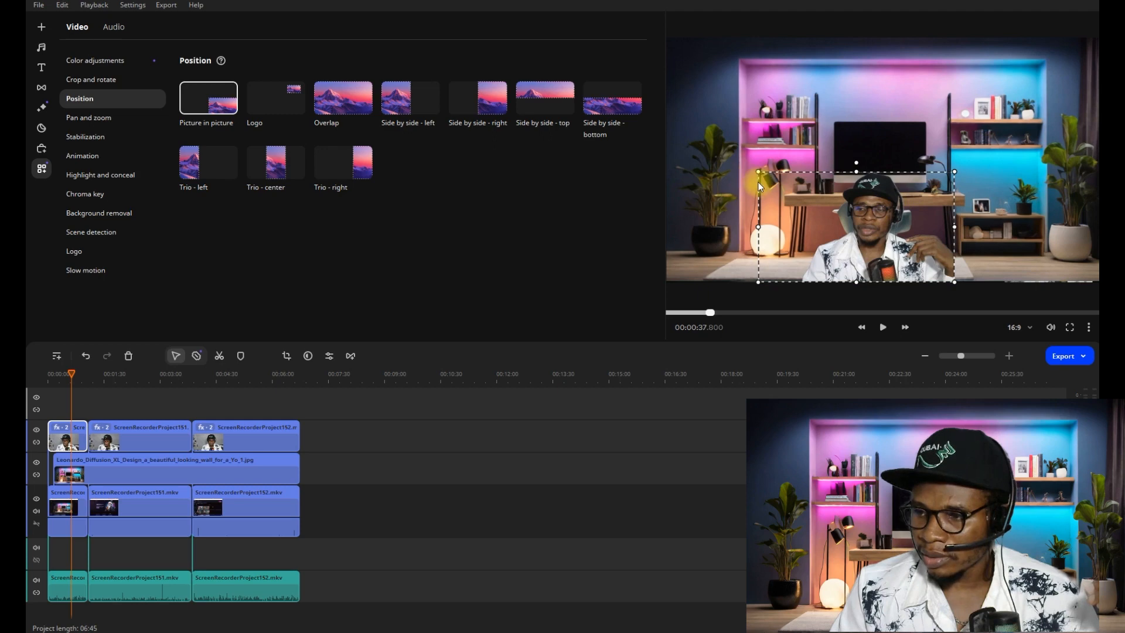
pyautogui.moveTo(758, 171); pyautogui.dragTo(715, 147)
pyautogui.moveTo(955, 147); pyautogui.dragTo(987, 129)
pyautogui.moveTo(870, 206); pyautogui.dragTo(878, 206)
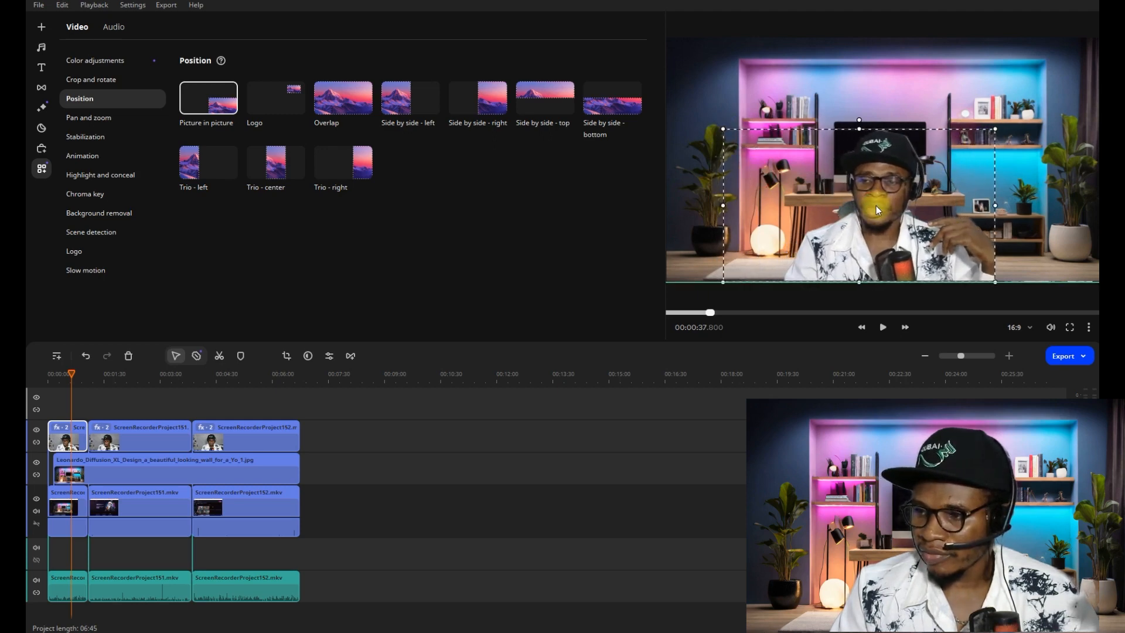
pyautogui.click(882, 328)
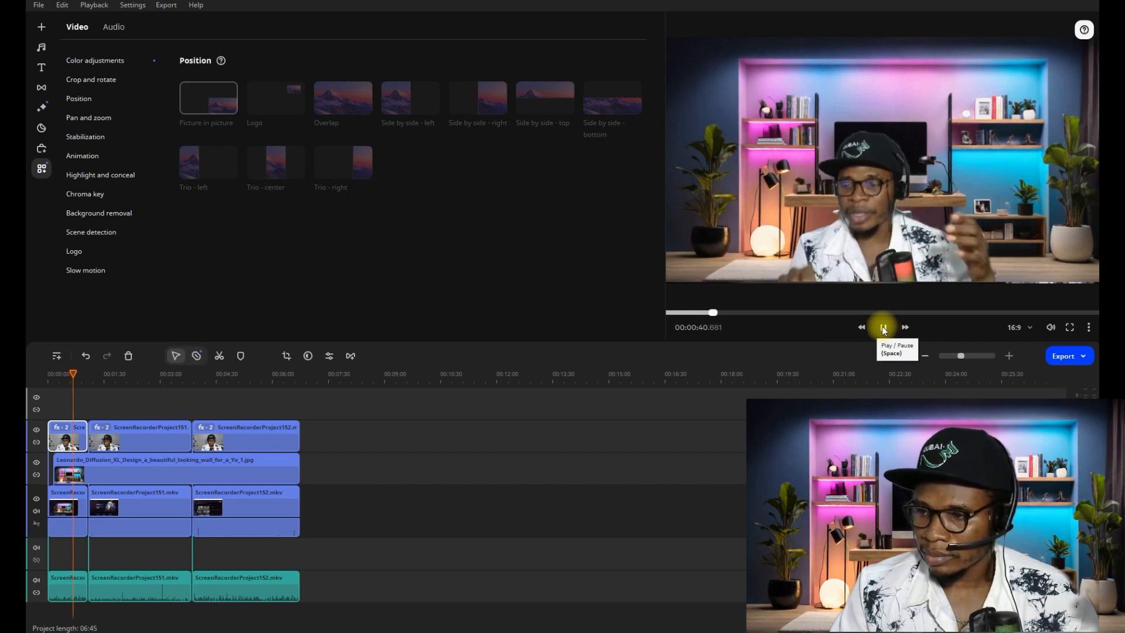
pyautogui.click(883, 328)
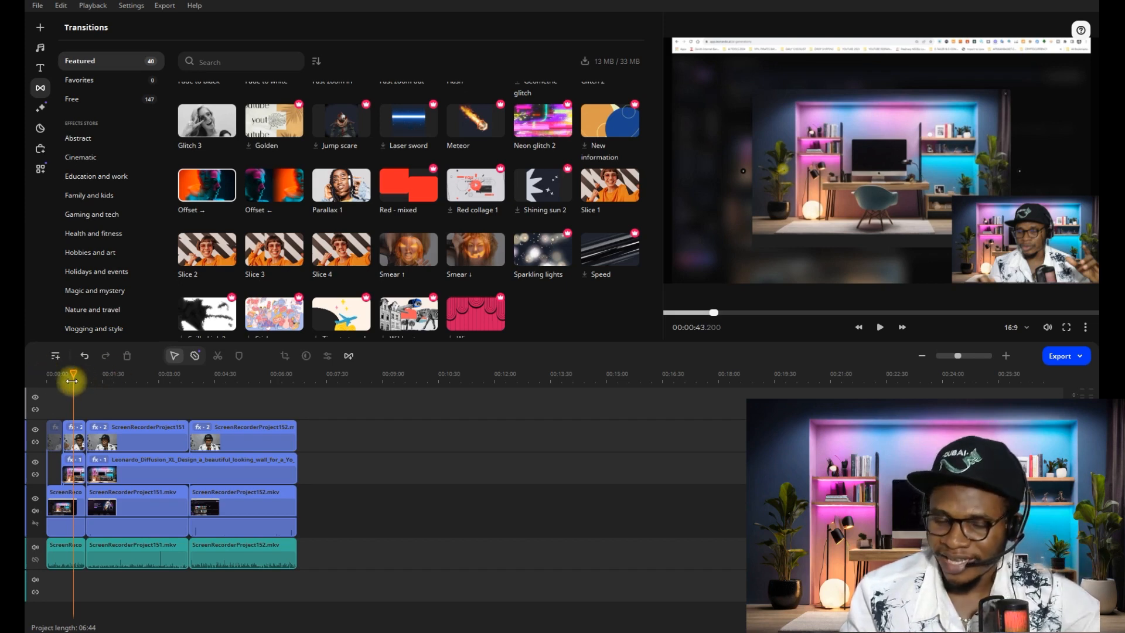
# - Review the finished layout track by track, selecting the webcam, room image, screen recording and audio clips in turn
pyautogui.moveTo(71, 381); pyautogui.dragTo(36, 376)
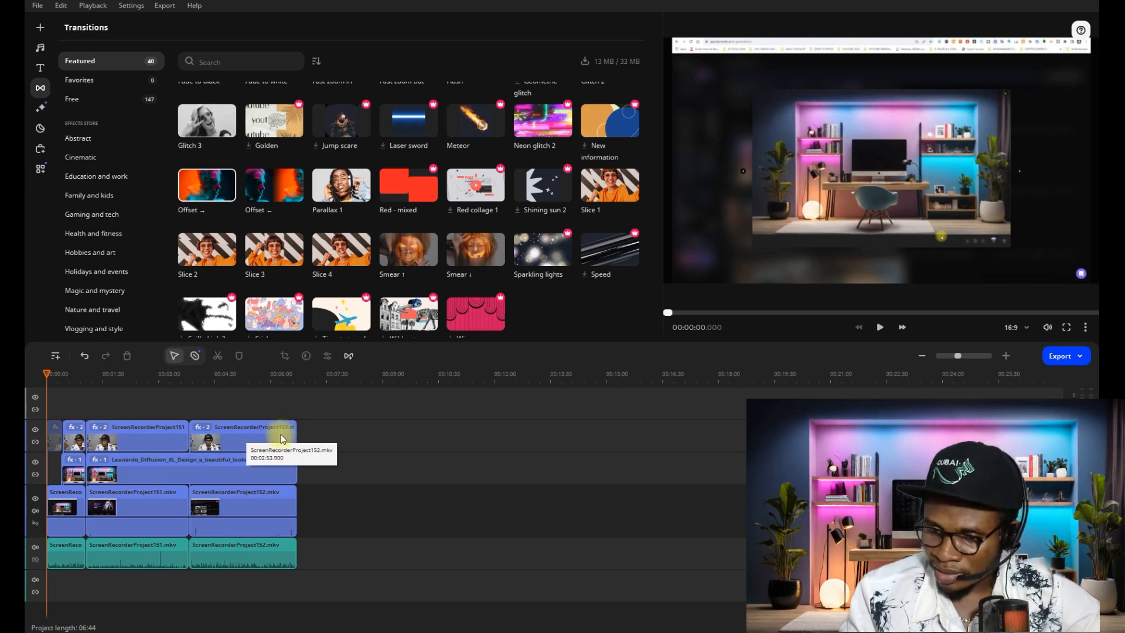
pyautogui.moveTo(327, 437); pyautogui.dragTo(57, 436)
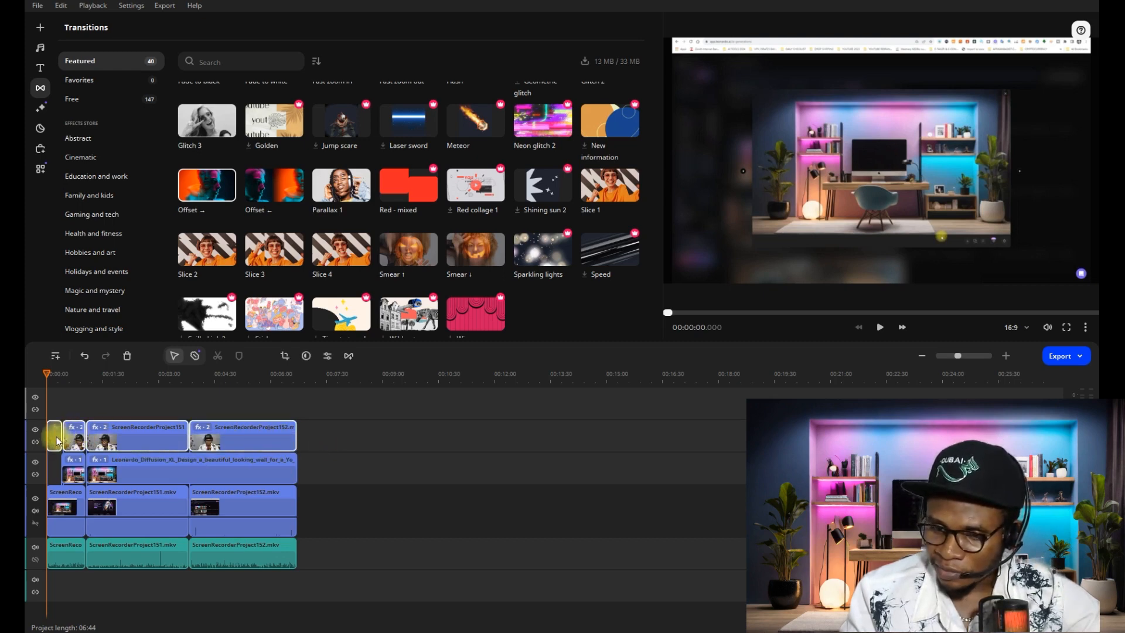
pyautogui.moveTo(299, 476); pyautogui.dragTo(62, 467)
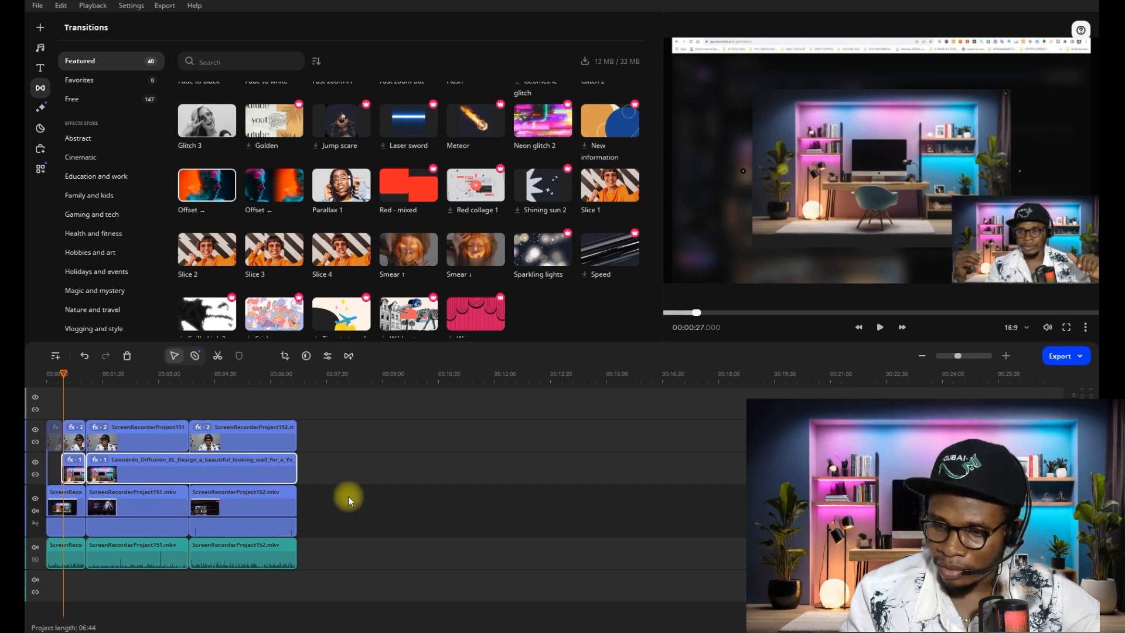
pyautogui.click(96, 380)
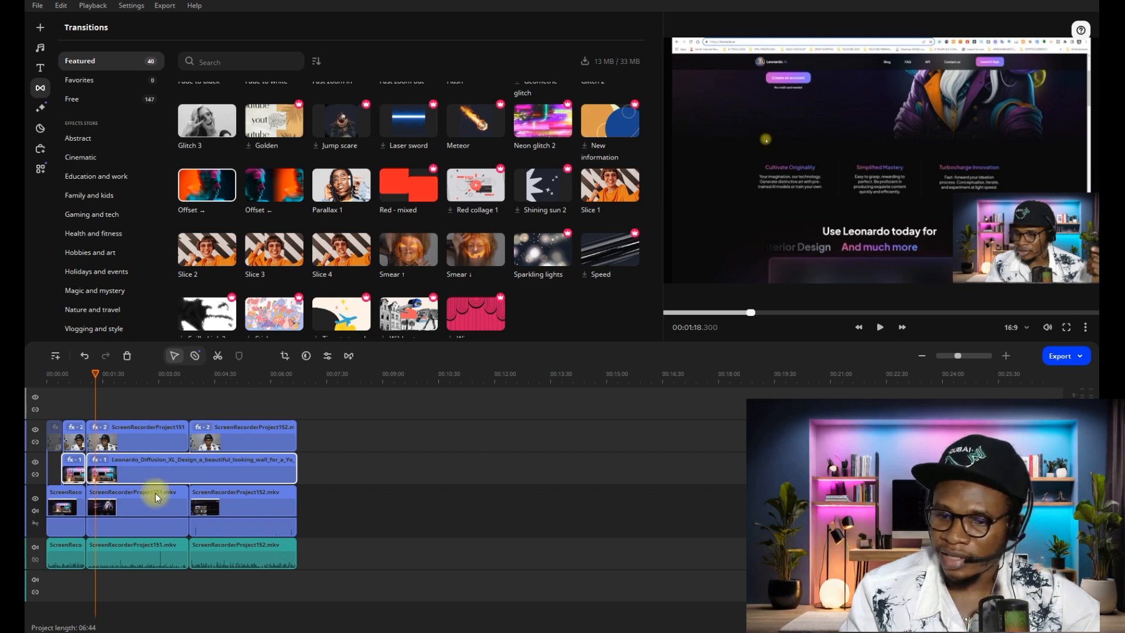
pyautogui.click(332, 515)
pyautogui.moveTo(332, 516); pyautogui.dragTo(53, 506)
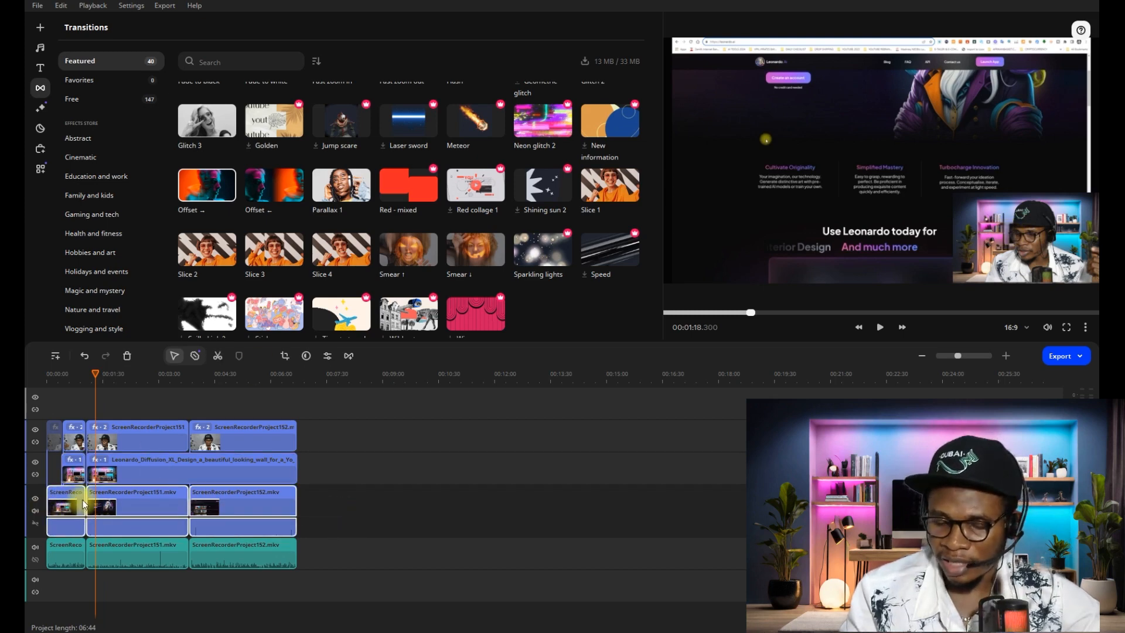
pyautogui.moveTo(324, 555); pyautogui.dragTo(50, 550)
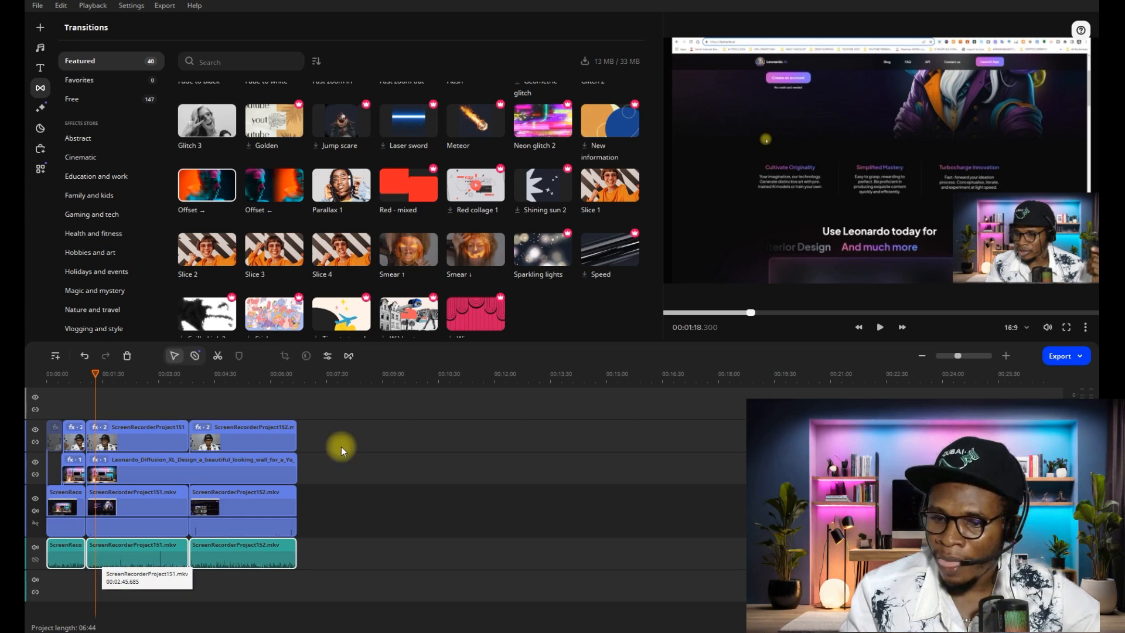
# - Compare the row of webcam clips with the room image clips layered directly beneath it
pyautogui.click(323, 432)
pyautogui.moveTo(340, 434); pyautogui.dragTo(55, 431)
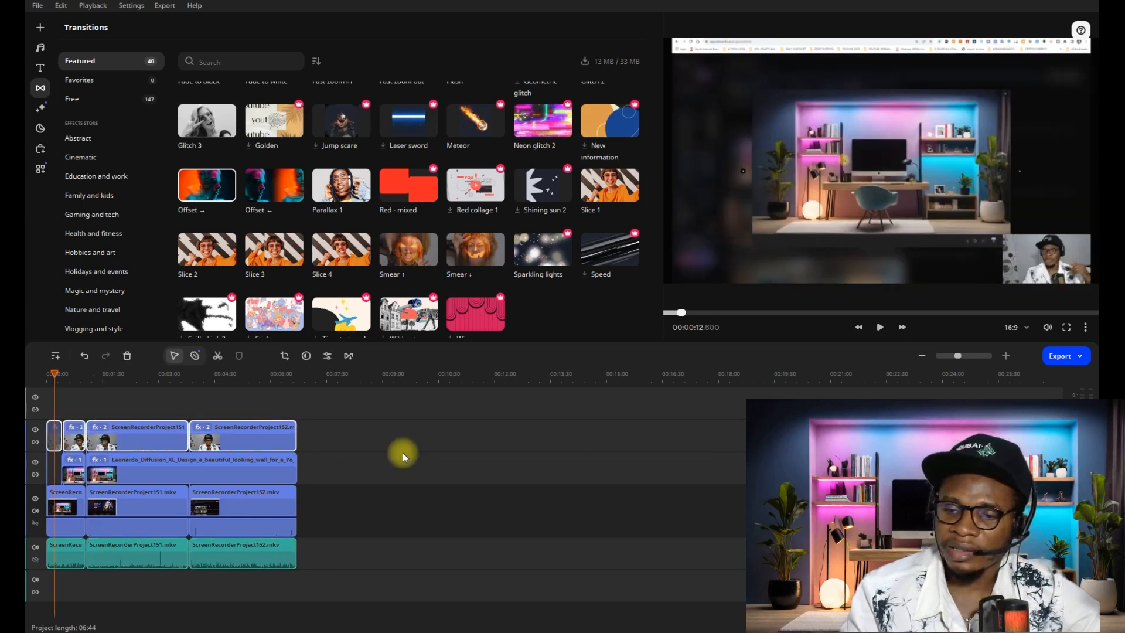
pyautogui.moveTo(332, 438); pyautogui.dragTo(54, 429)
pyautogui.moveTo(331, 477); pyautogui.dragTo(60, 472)
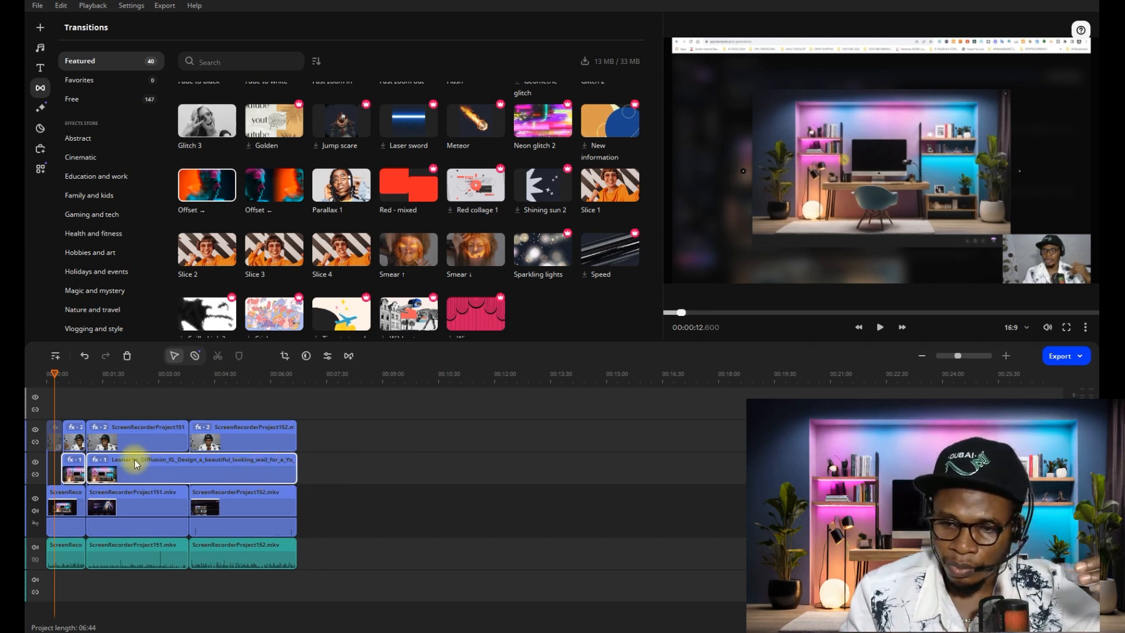
# - Play the project from the start to about 27 seconds to preview the small studio background composite coming in
pyautogui.click(73, 380)
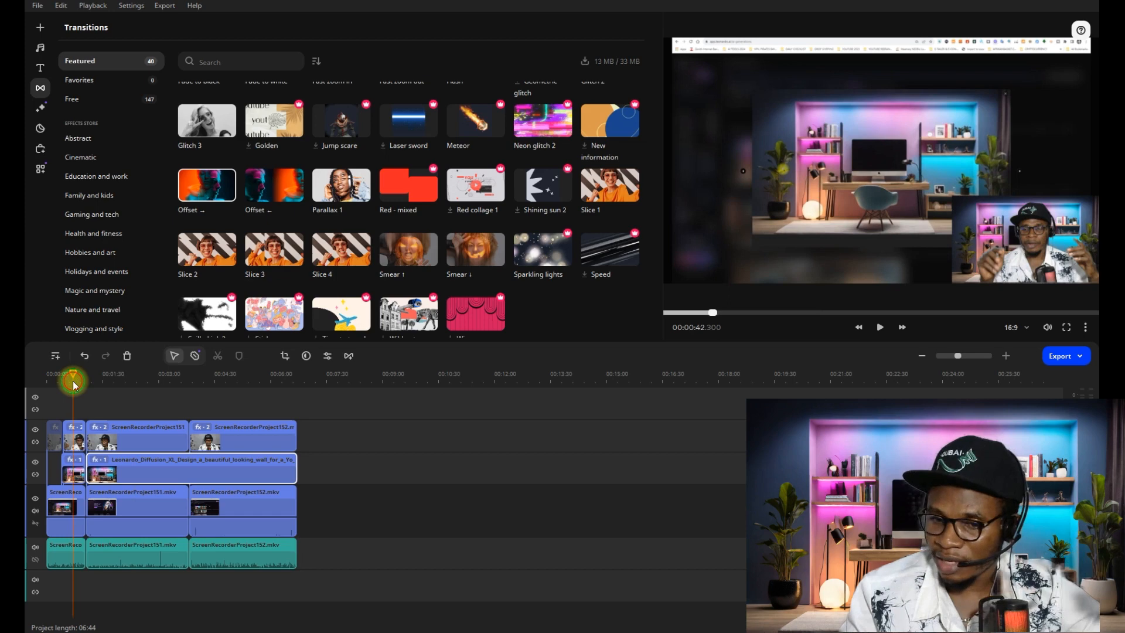
pyautogui.moveTo(73, 381); pyautogui.dragTo(44, 382)
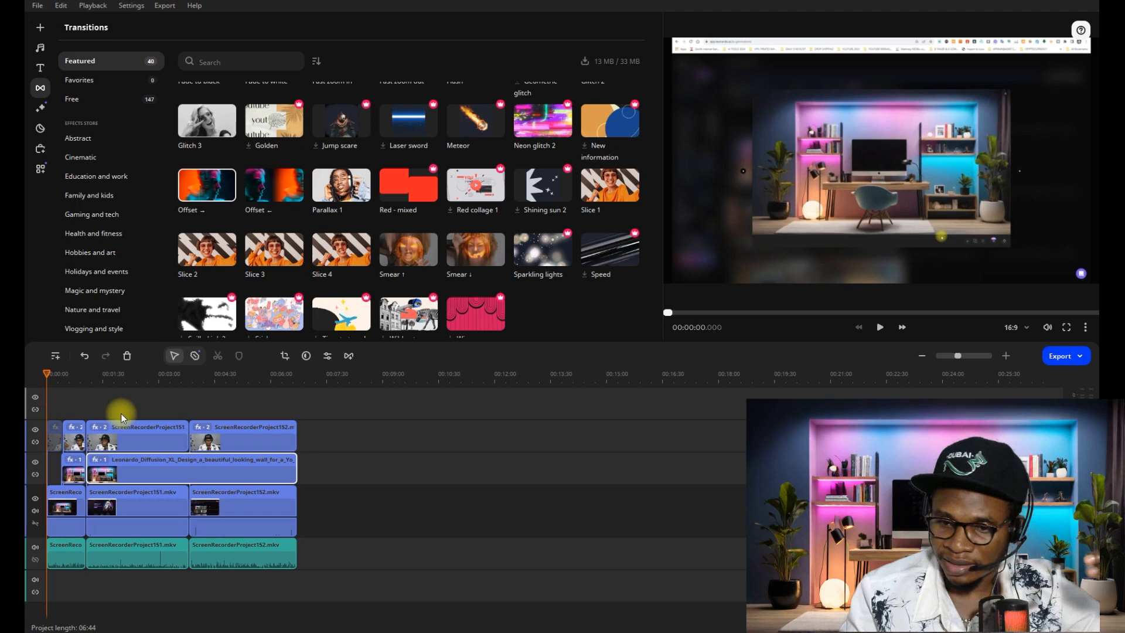
pyautogui.click(880, 327)
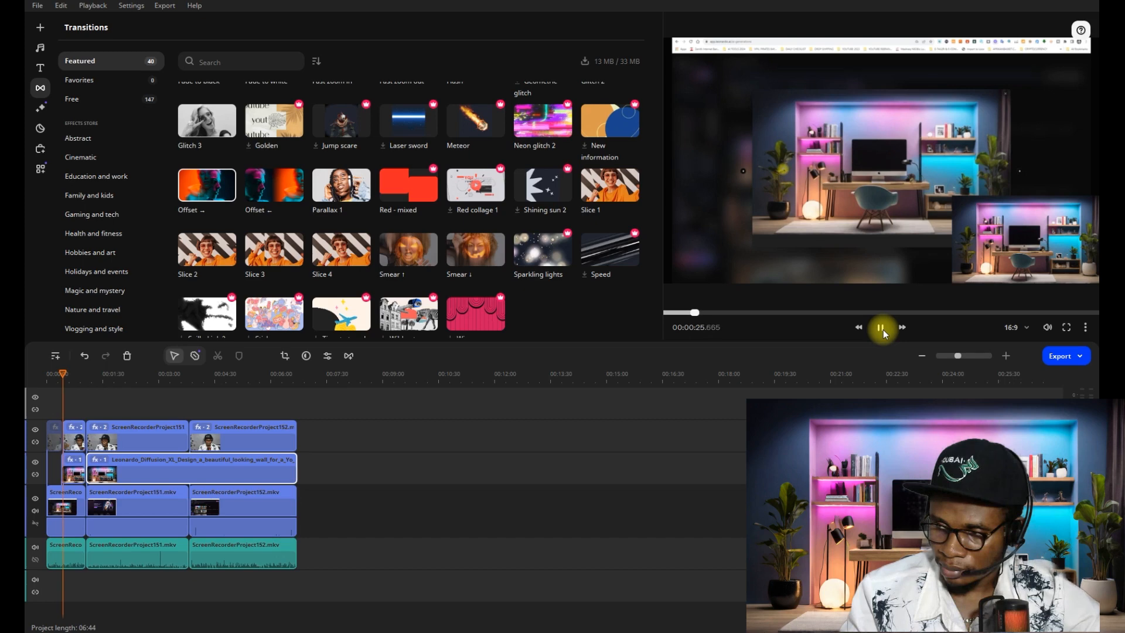
pyautogui.click(882, 331)
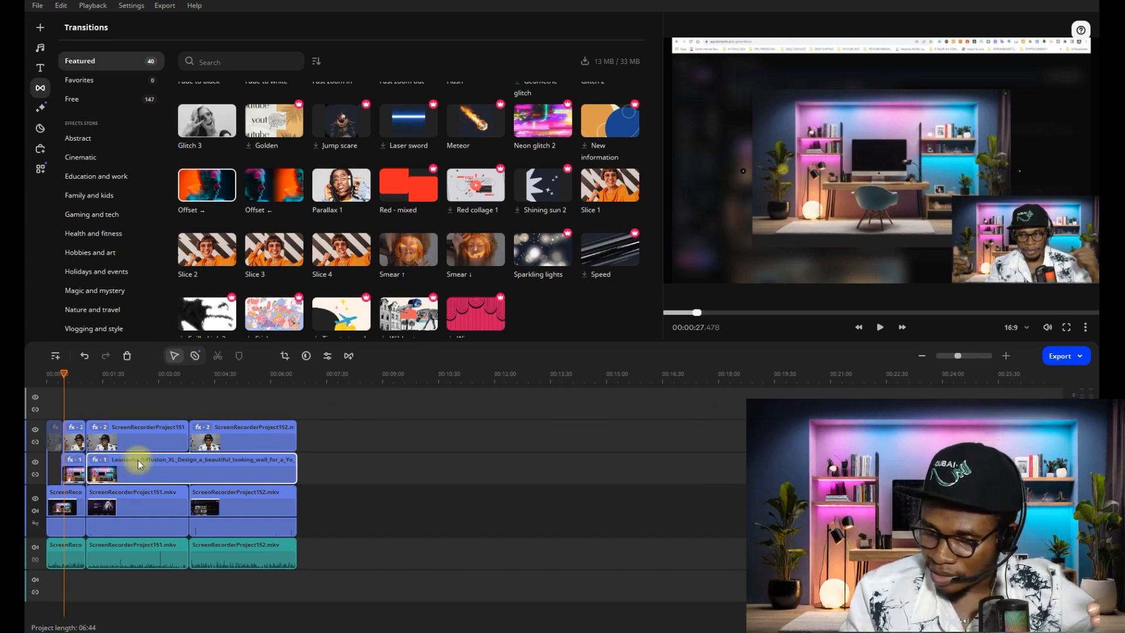
# - Examine the first room image segment and the clip options of the hidden opening webcam segment
pyautogui.click(73, 469)
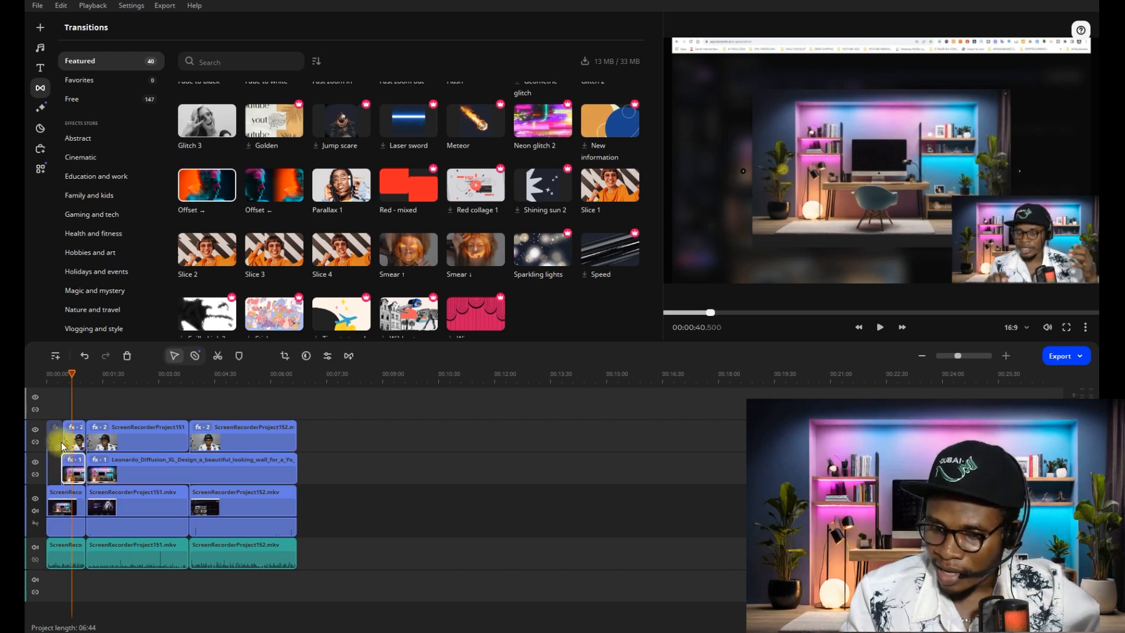
pyautogui.click(52, 443)
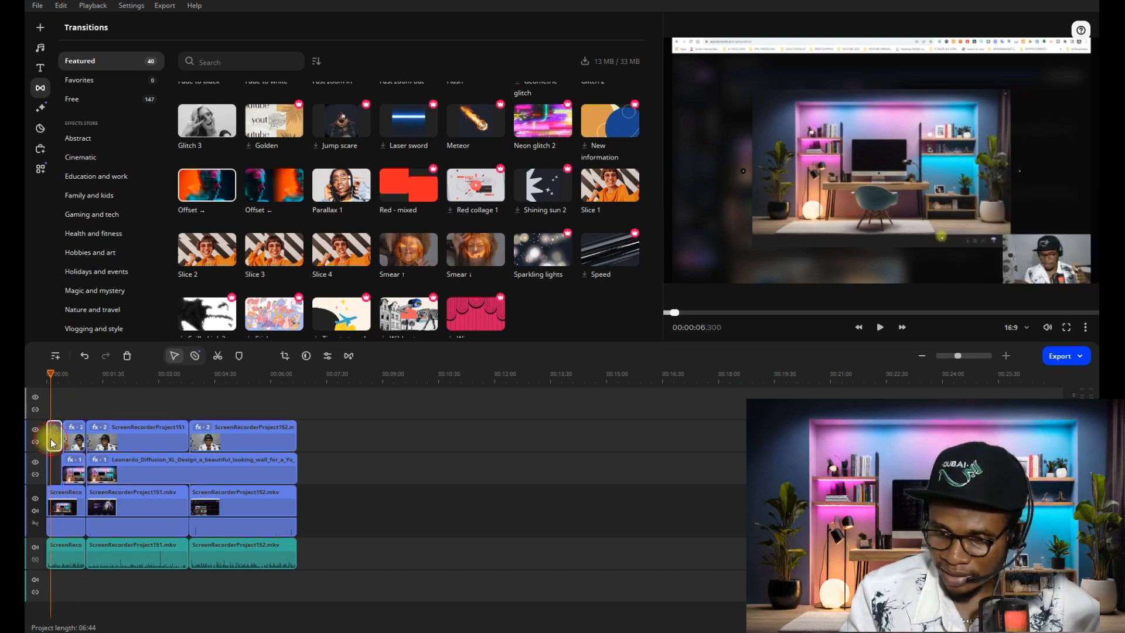
pyautogui.rightClick(54, 439)
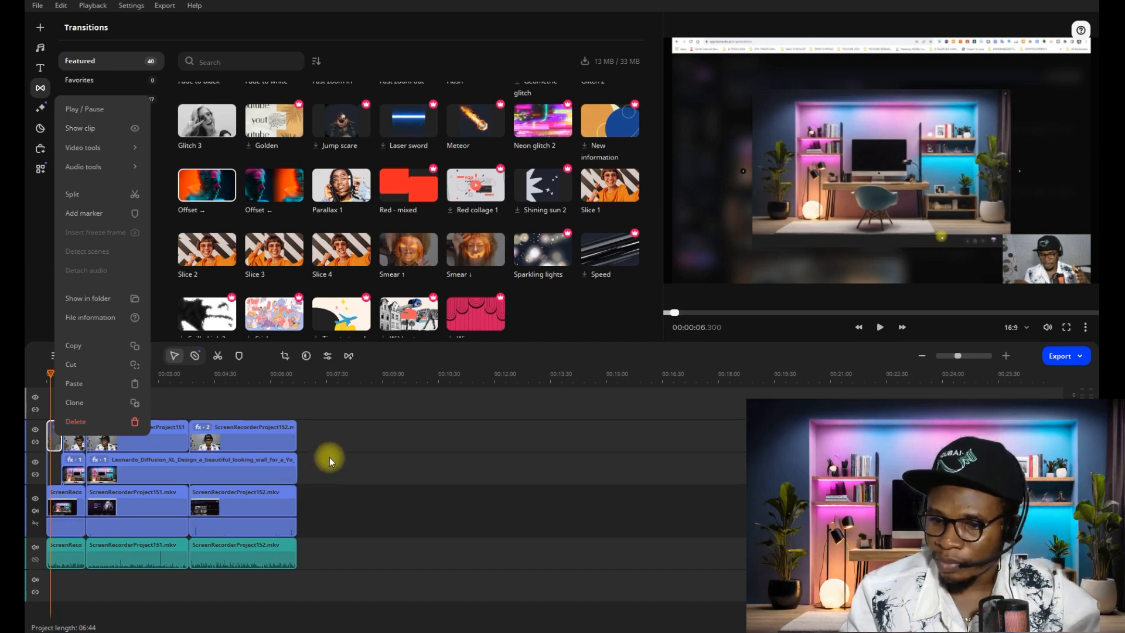
pyautogui.click(189, 418)
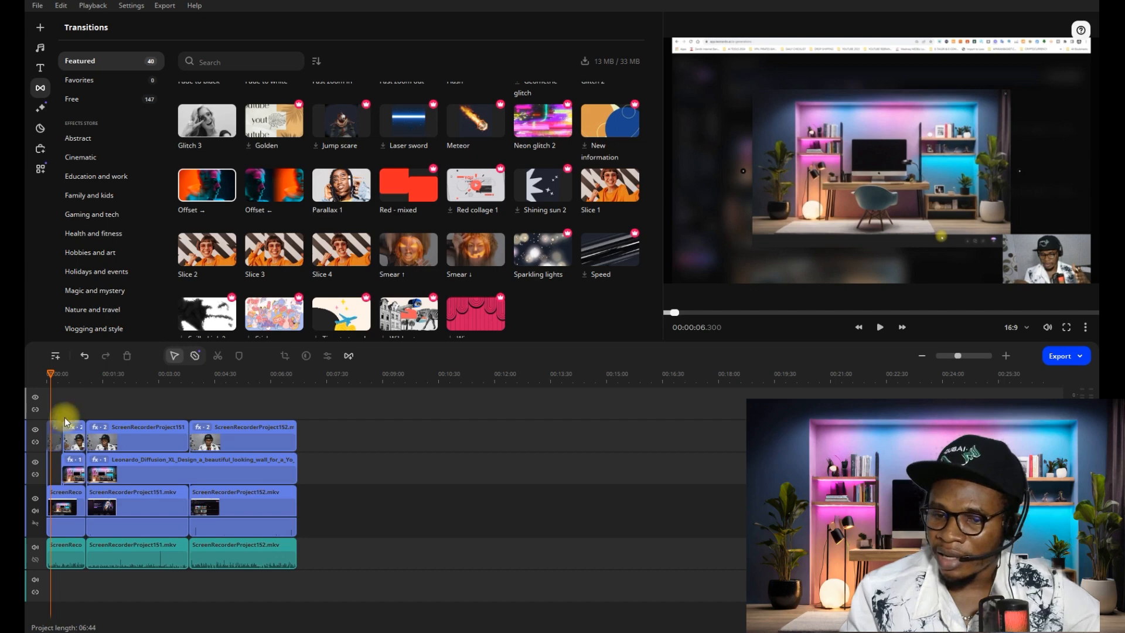
# - Scrub through the first and second webcam clips and play the second one from about 1:47 to check the corner composite
pyautogui.moveTo(66, 387)
pyautogui.mouseDown()
pyautogui.moveTo(84, 386)
pyautogui.moveTo(50, 380)
pyautogui.moveTo(69, 390)
pyautogui.mouseUp()
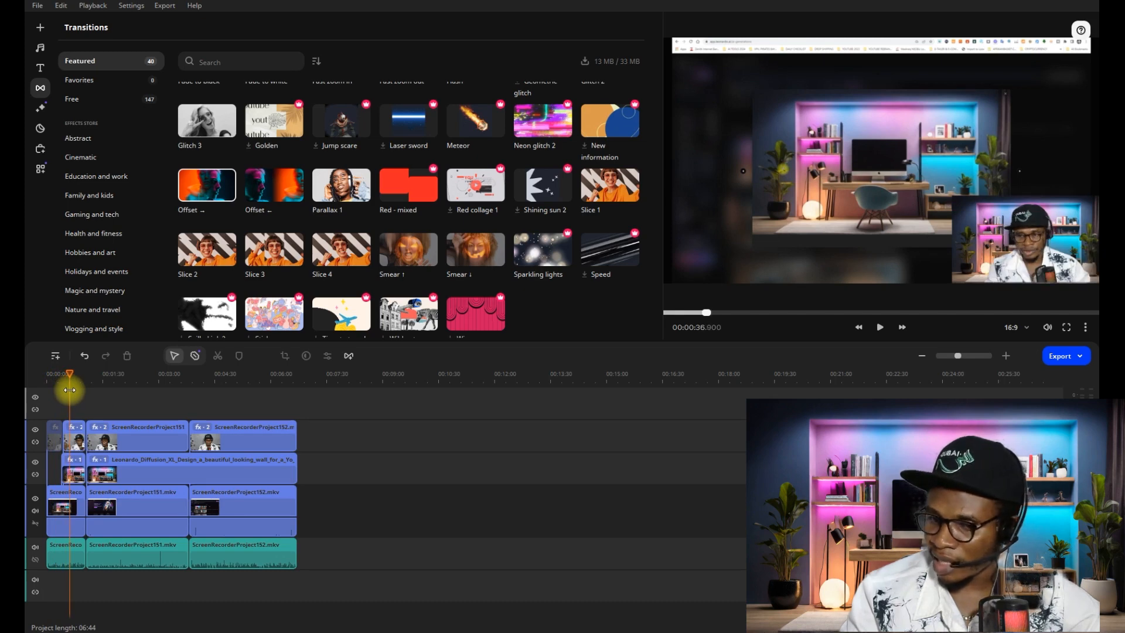
pyautogui.moveTo(69, 390); pyautogui.dragTo(92, 397)
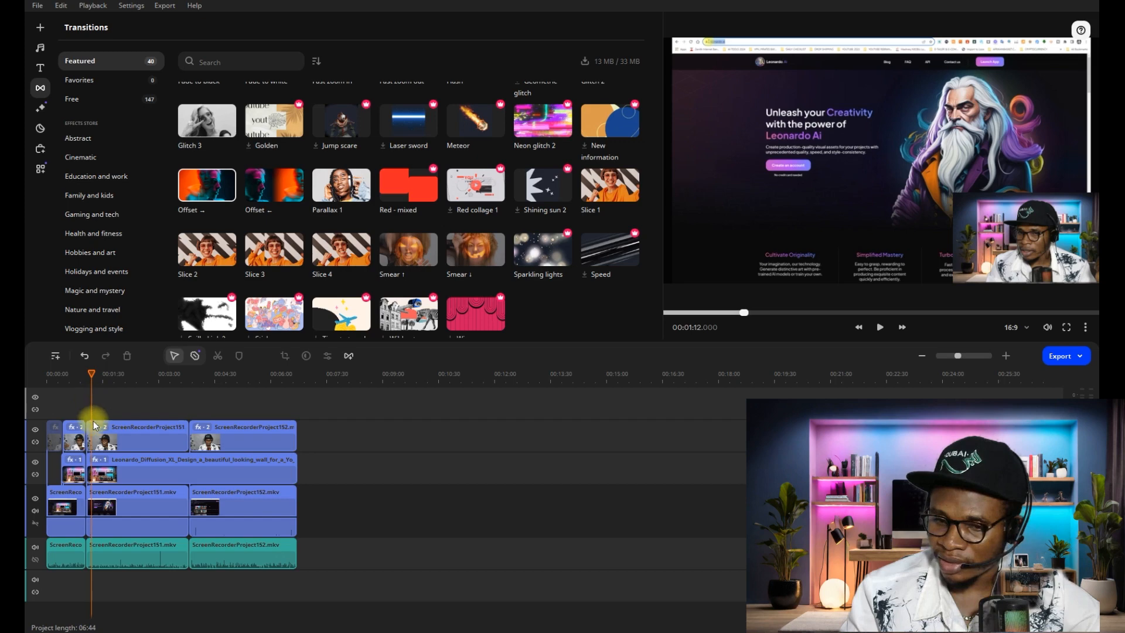
pyautogui.click(113, 439)
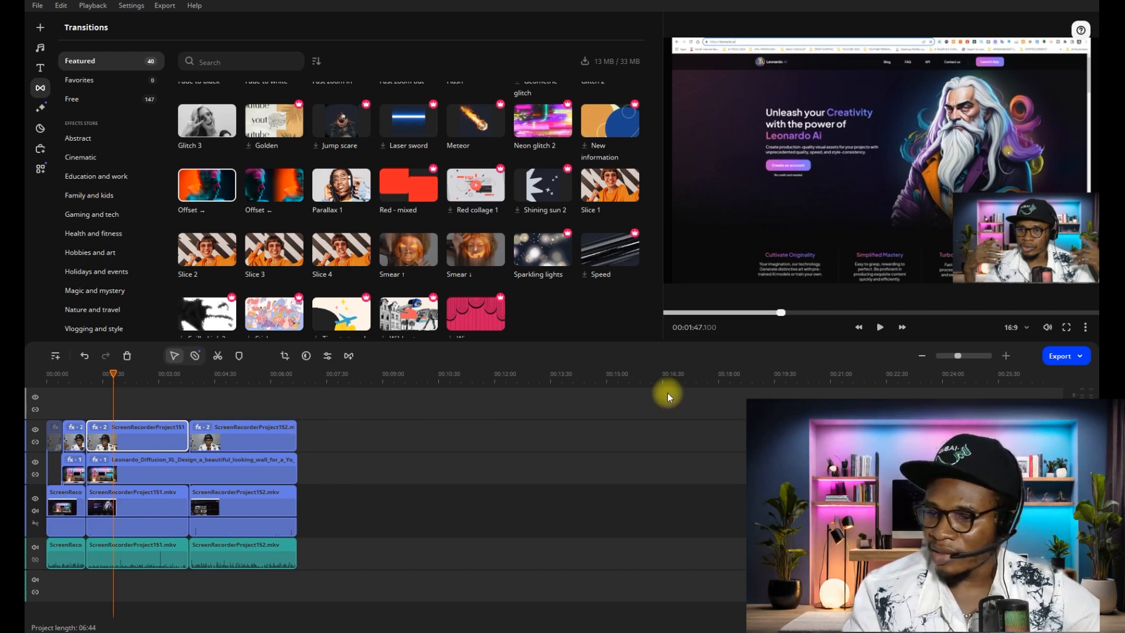
pyautogui.click(880, 327)
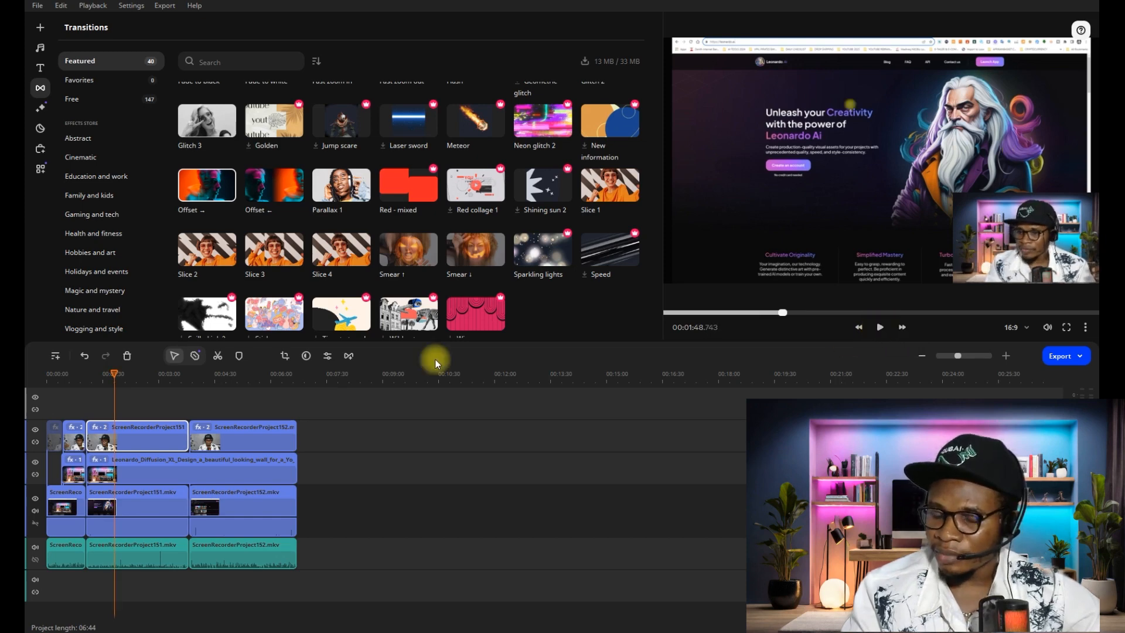